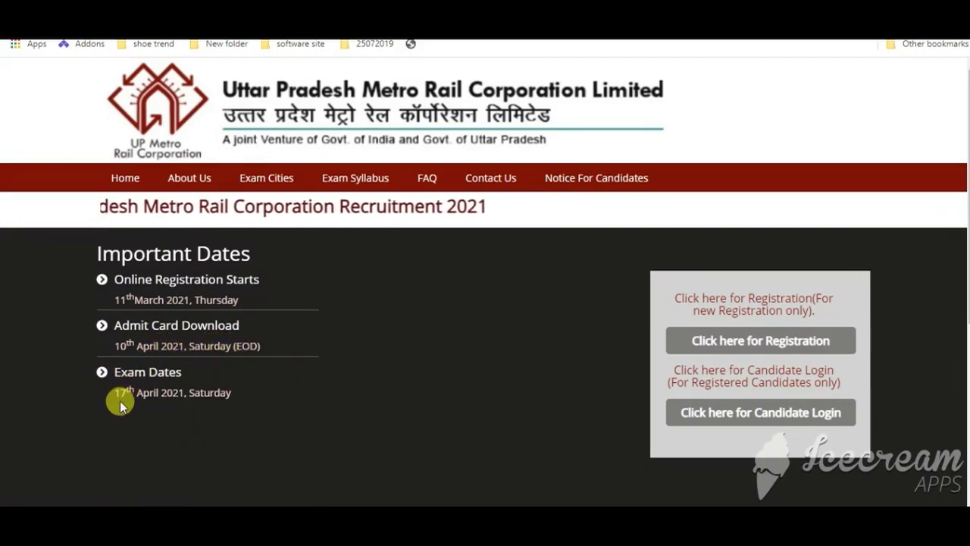
Open the registration form for new candidates and read its instructions and notes down to the applicant fields.
click(705, 345)
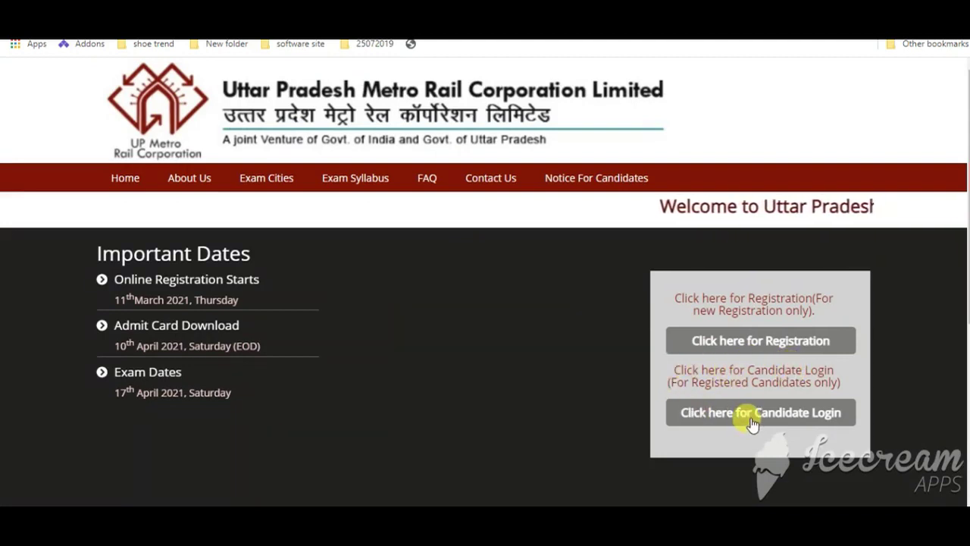
click(735, 340)
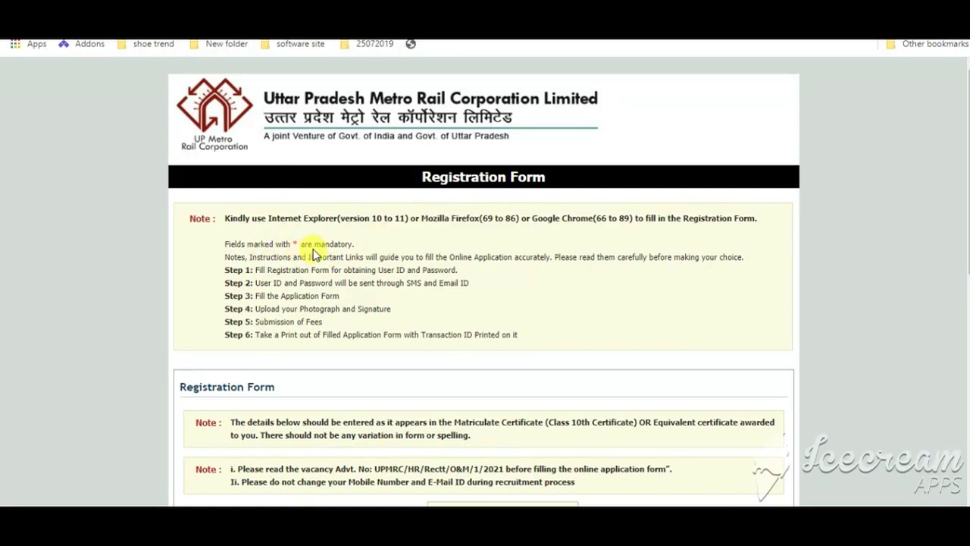
scroll(395, 258, down, 1)
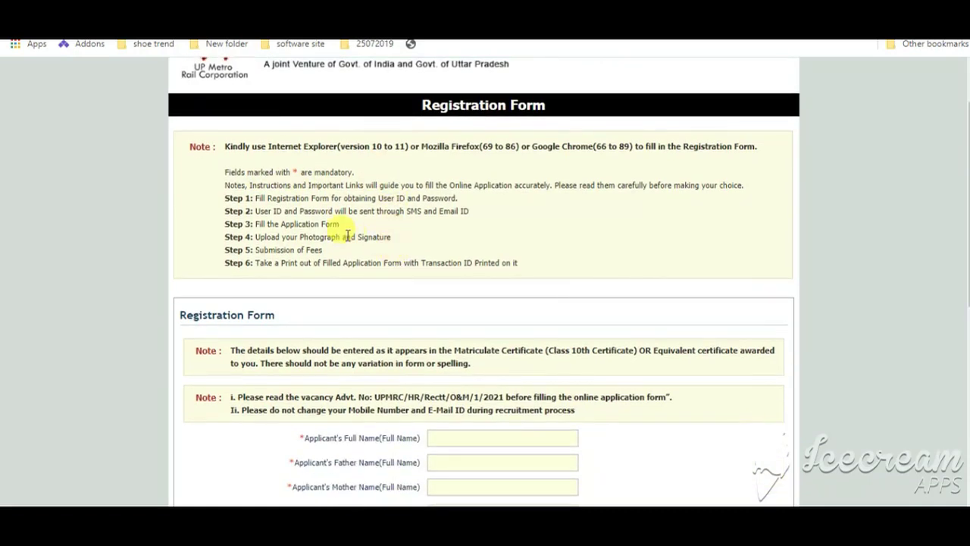
scroll(300, 184, down, 1)
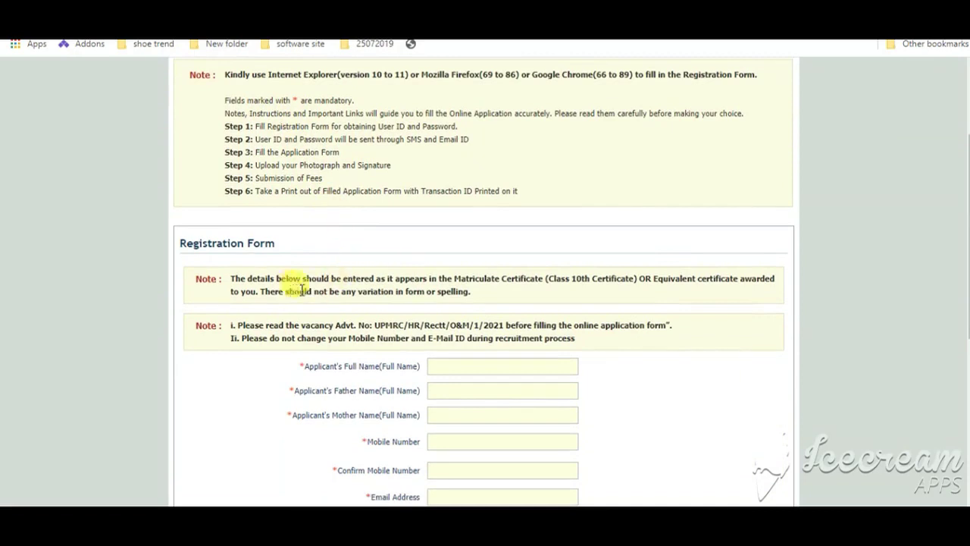
scroll(294, 295, down, 1)
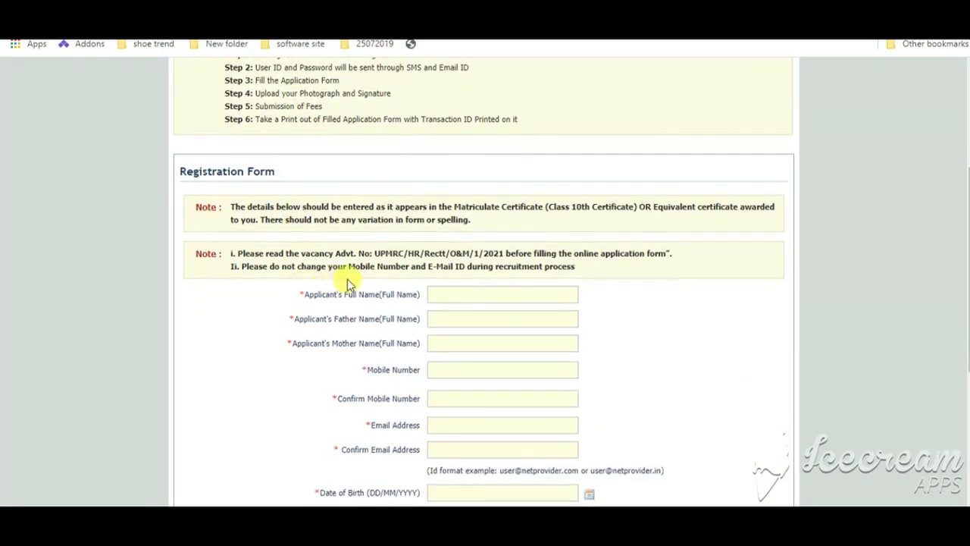
Go through the empty registration fields, from the applicant's full name and contact details to the date of birth and captcha.
scroll(379, 266, down, 1)
click(474, 221)
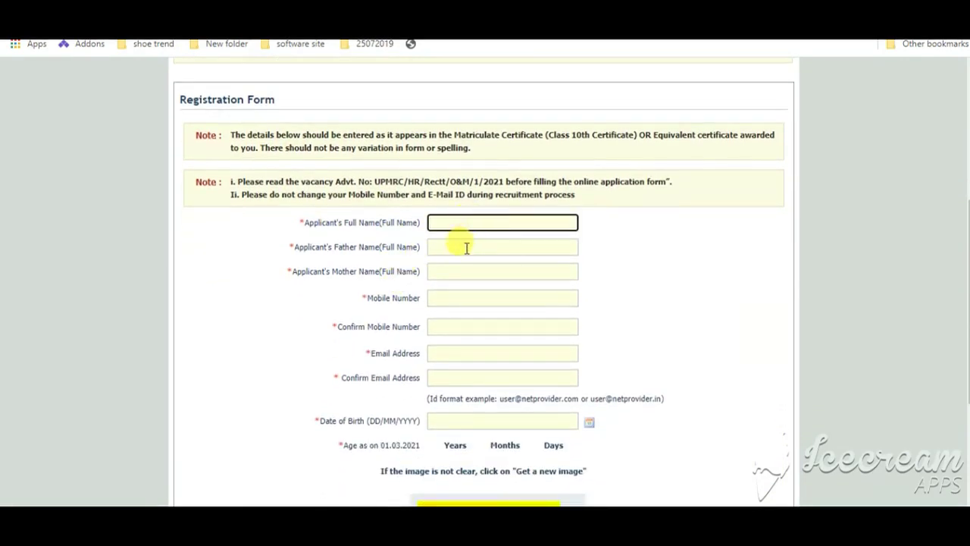
click(466, 248)
click(468, 271)
click(462, 297)
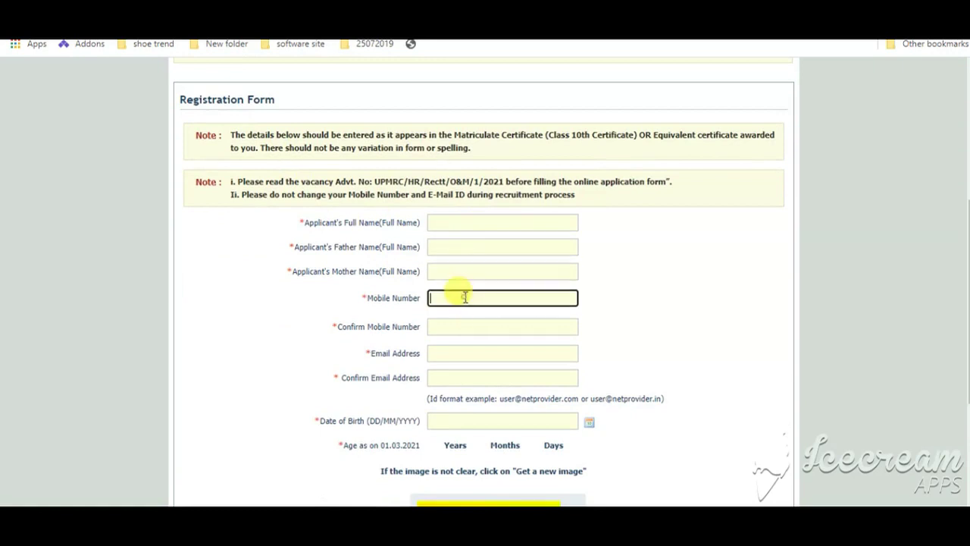
click(468, 325)
click(465, 353)
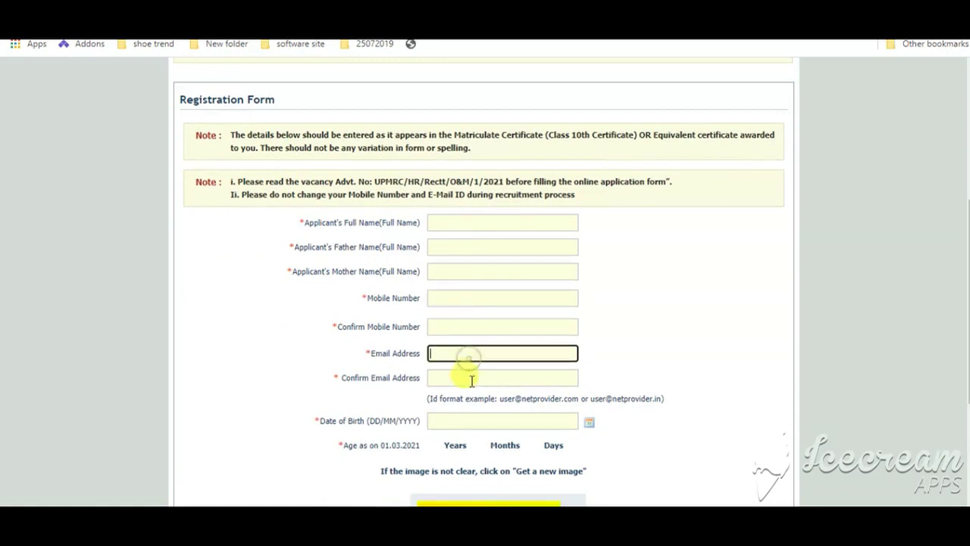
click(464, 377)
scroll(470, 379, down, 2)
click(465, 279)
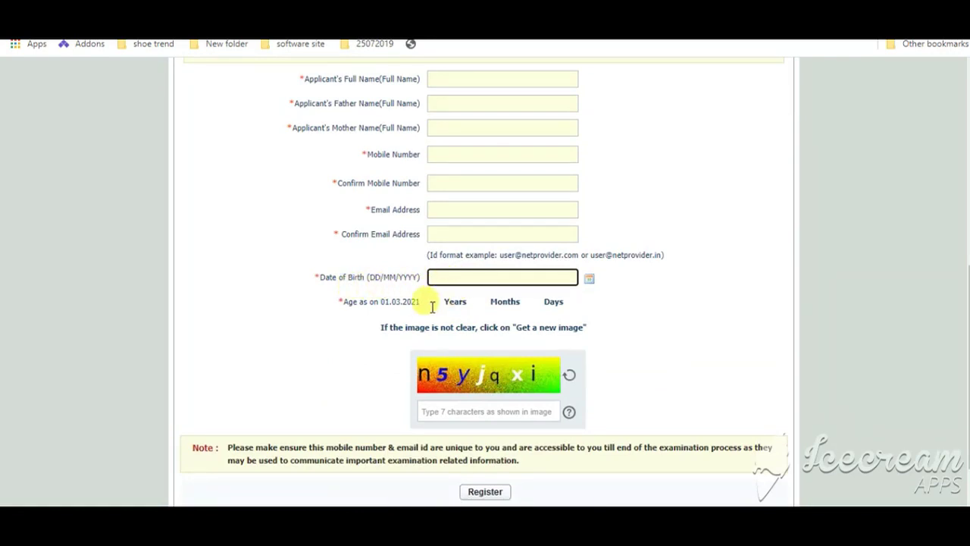
scroll(531, 318, down, 2)
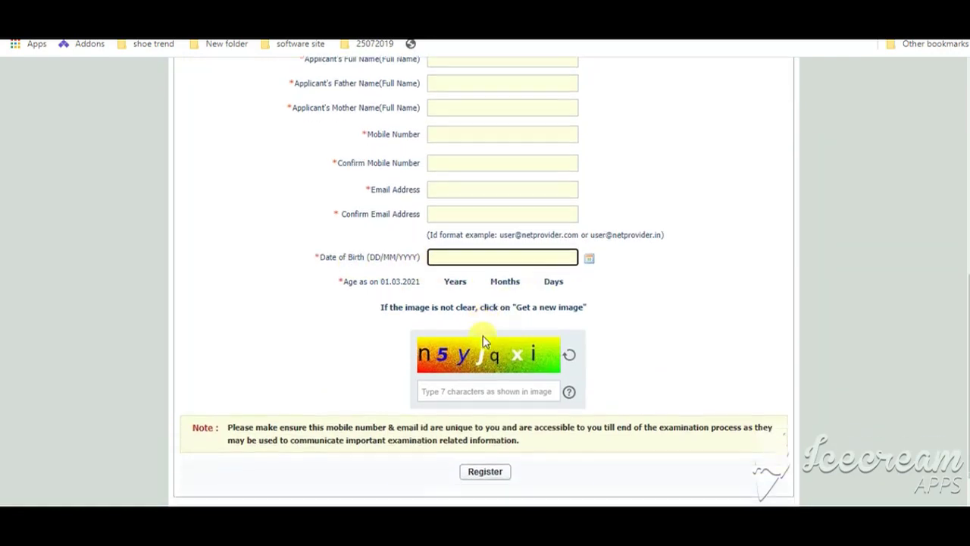
click(436, 358)
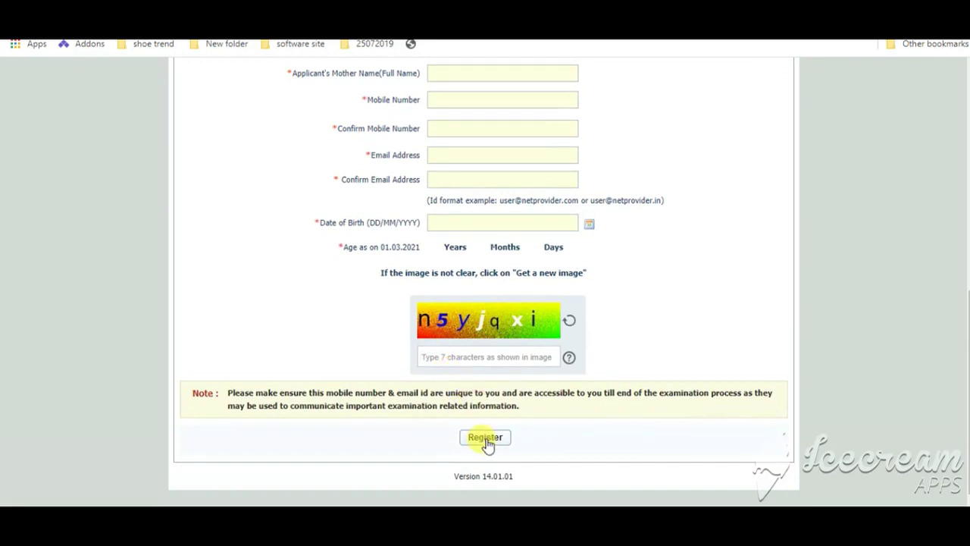
Review the whole registration form again, including the six application steps, the notes and the required fields.
scroll(485, 444, up, 6)
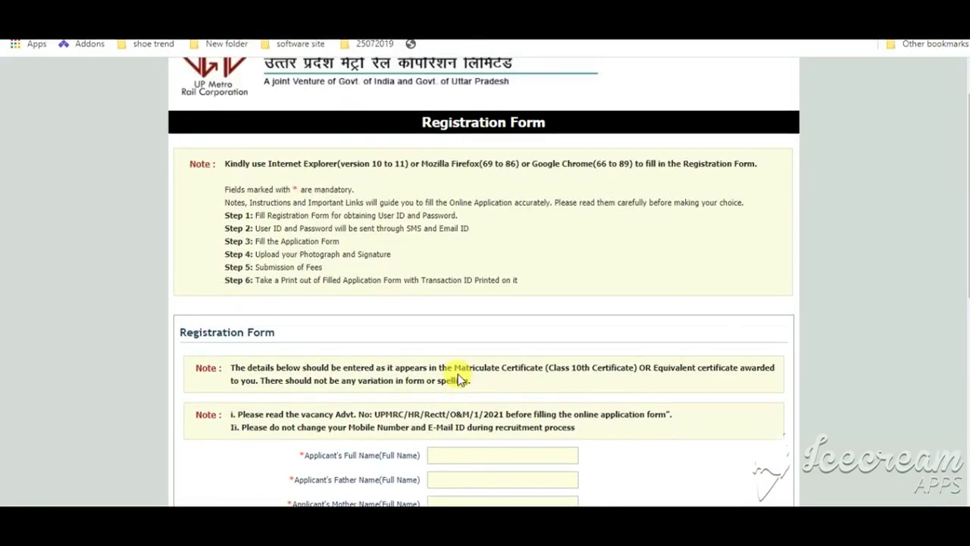
scroll(458, 379, down, 6)
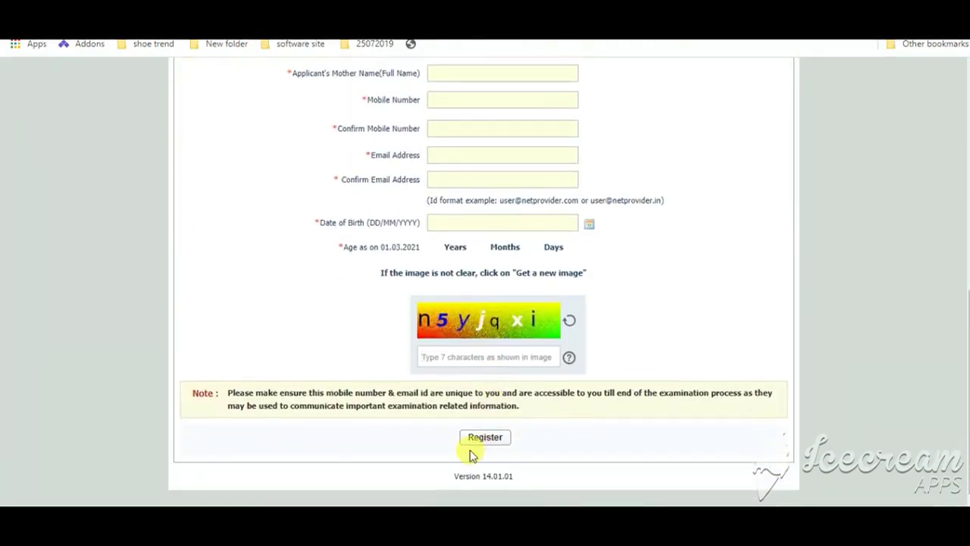
scroll(375, 417, up, 4)
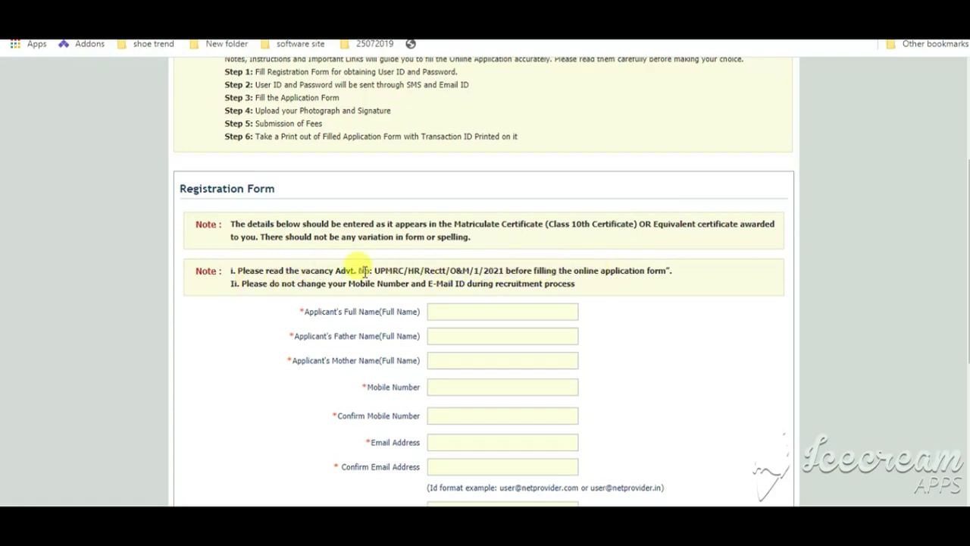
scroll(346, 271, down, 1)
scroll(352, 274, down, 1)
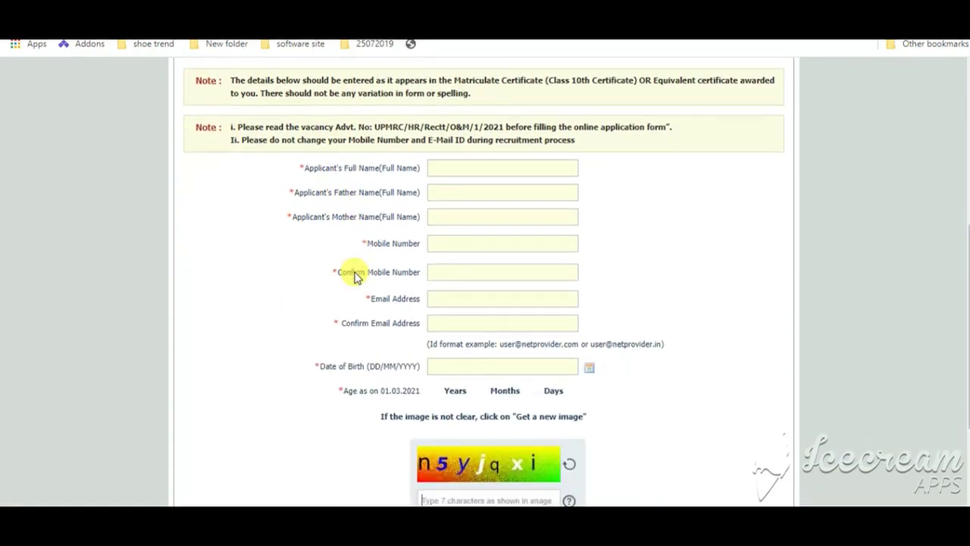
scroll(356, 276, up, 4)
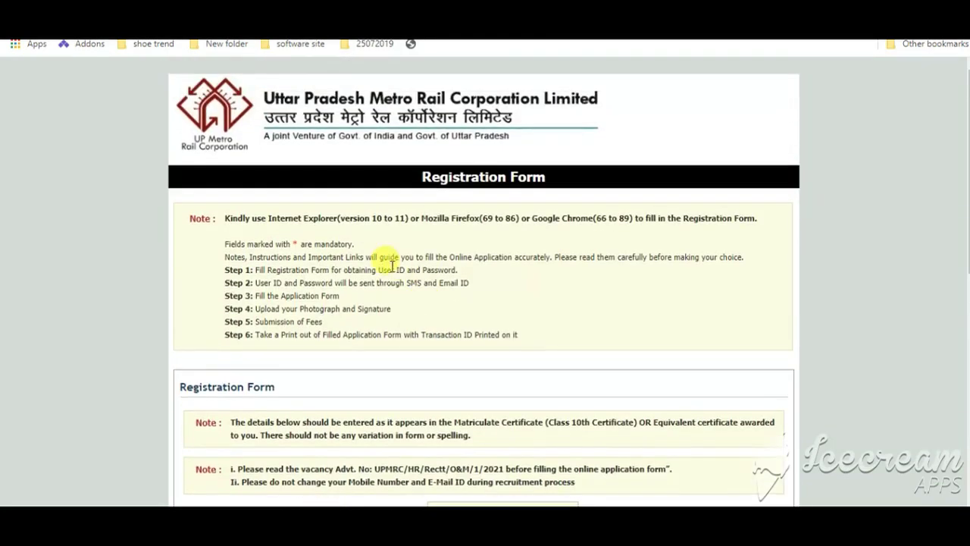
scroll(392, 266, down, 5)
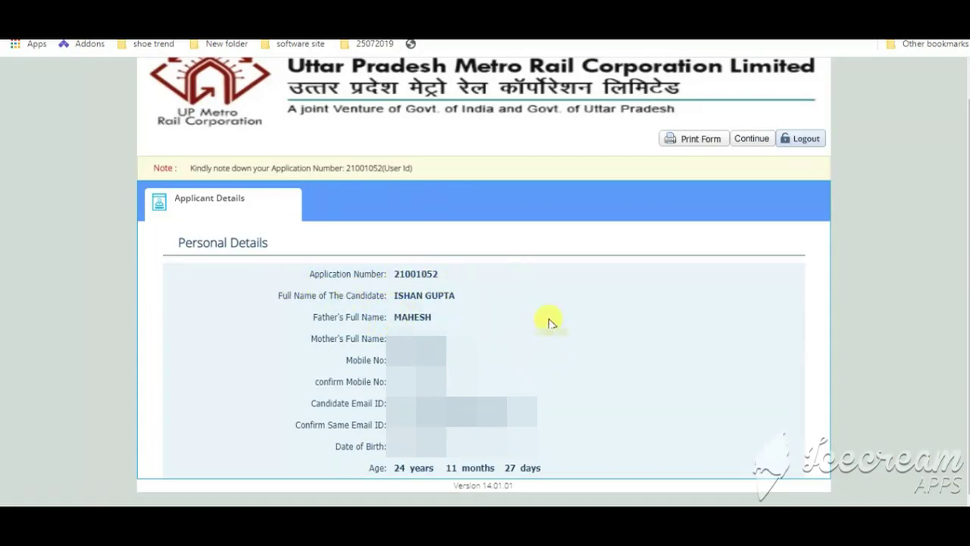
Continue to the application form and set the post applied for to NE04- Maintainer(Civil).
click(750, 141)
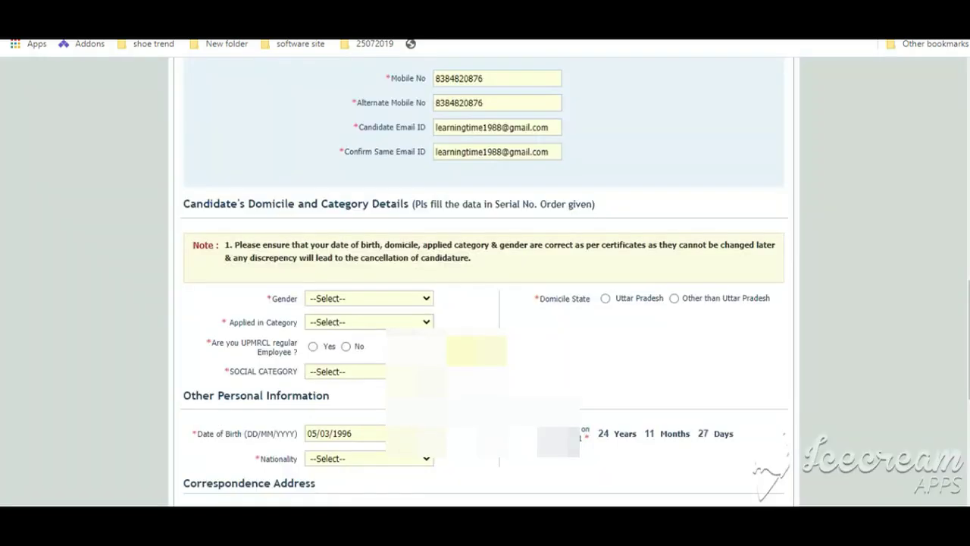
scroll(528, 239, up, 7)
click(528, 239)
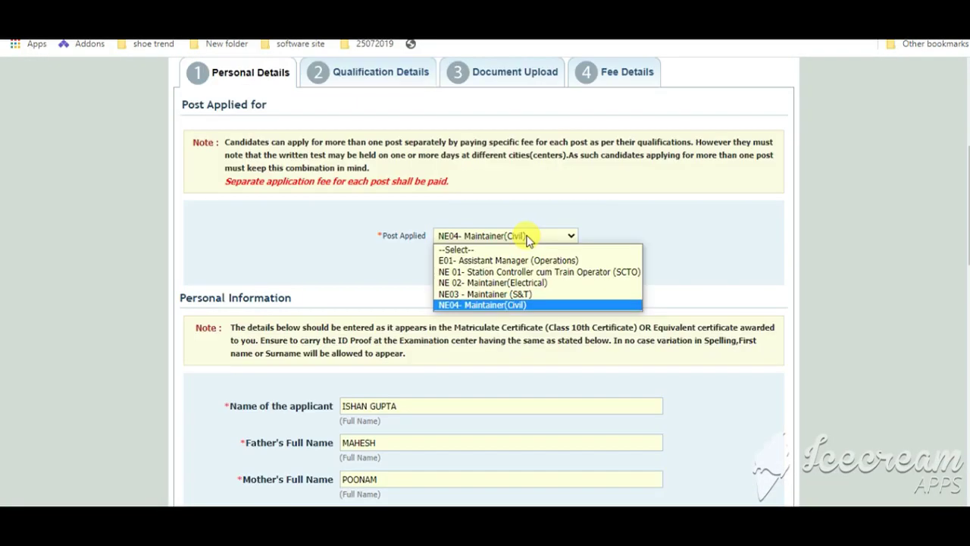
click(489, 306)
Set the candidate's gender to Male in the domicile and category details.
scroll(521, 304, down, 1)
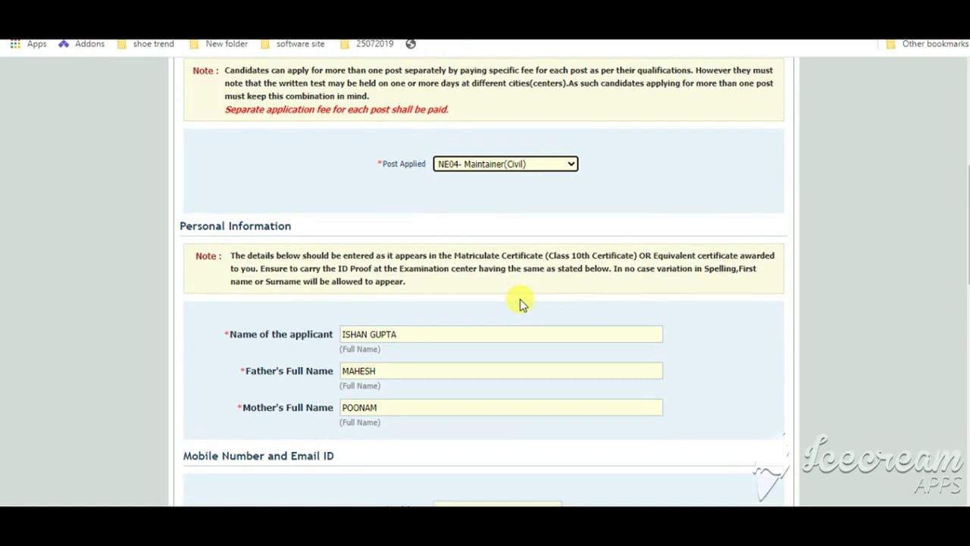
scroll(519, 299, down, 7)
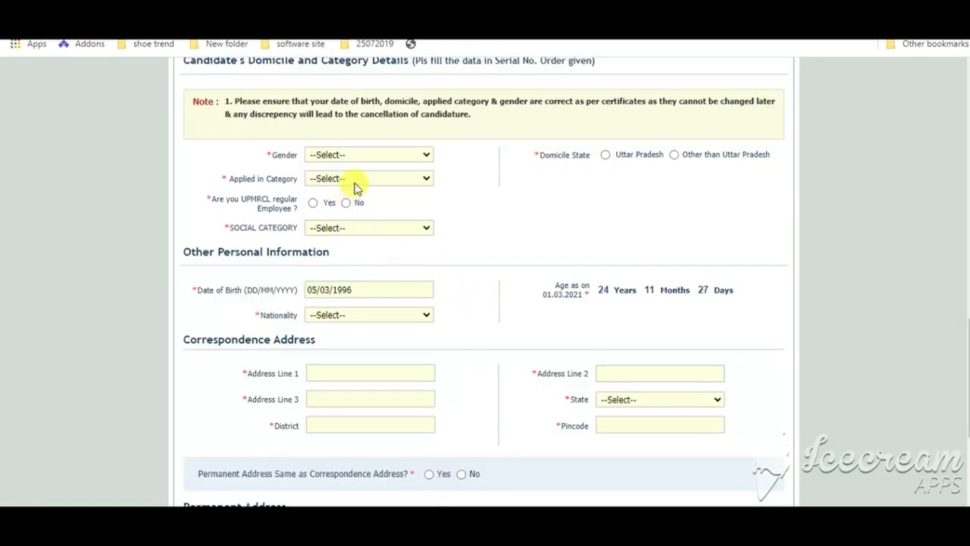
click(381, 161)
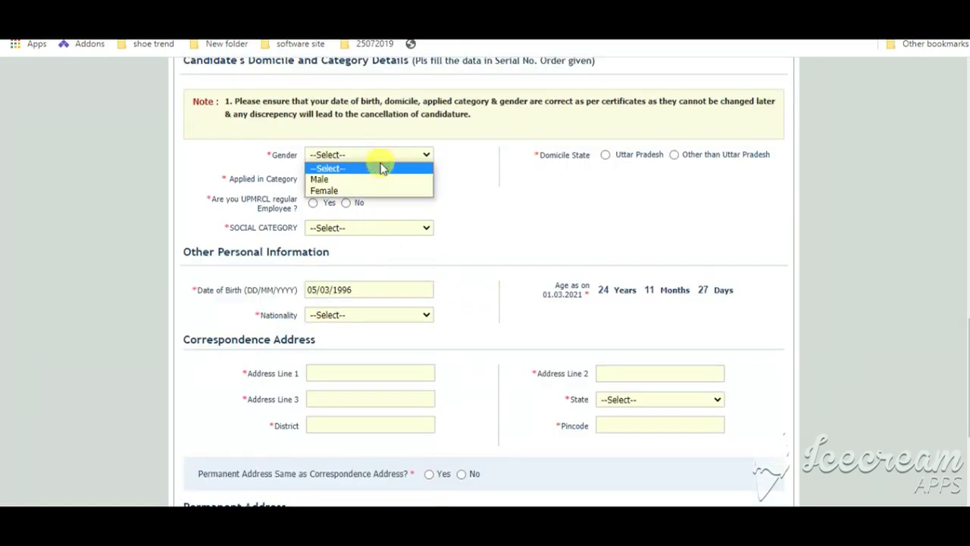
click(381, 181)
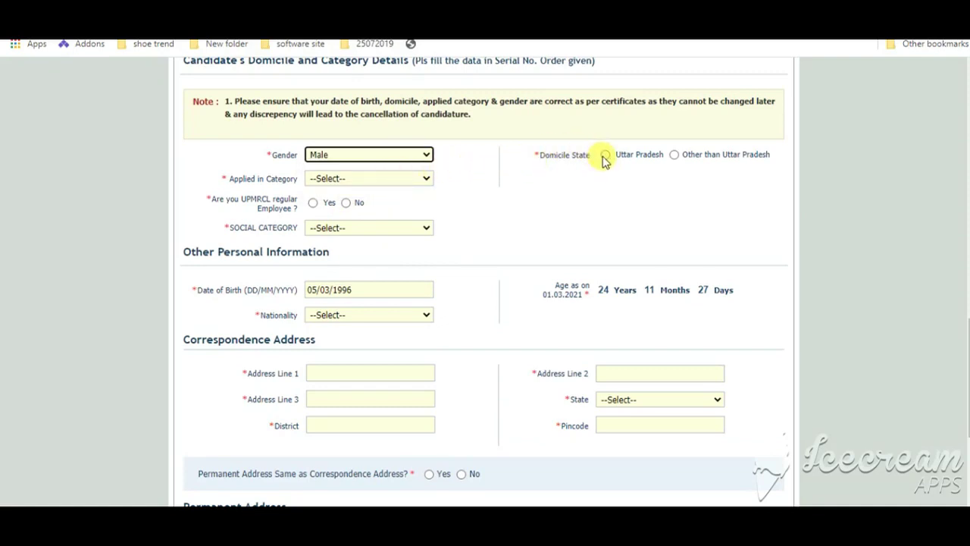
Try the domicile states Uttar Pradesh and Other than Uttar Pradesh, each with the Unreserved category.
click(674, 155)
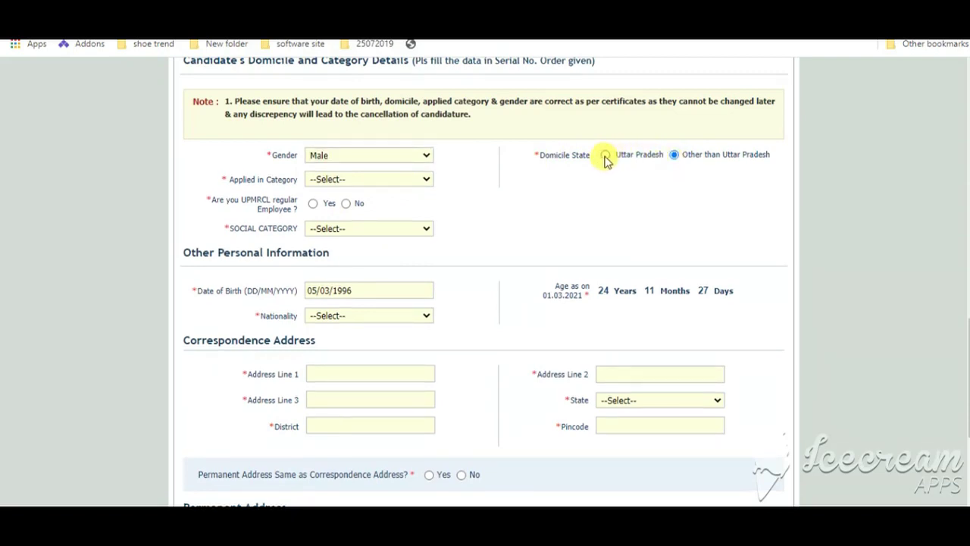
click(605, 155)
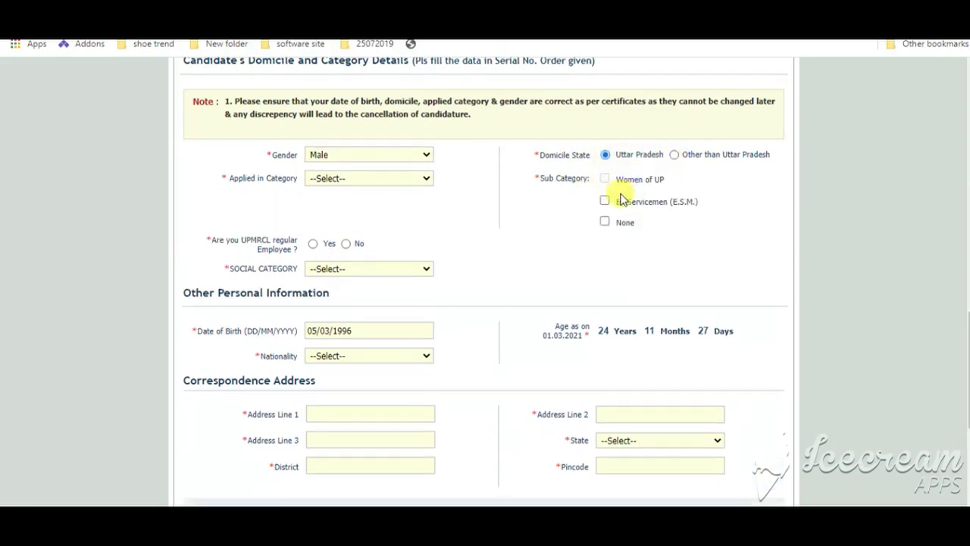
click(365, 179)
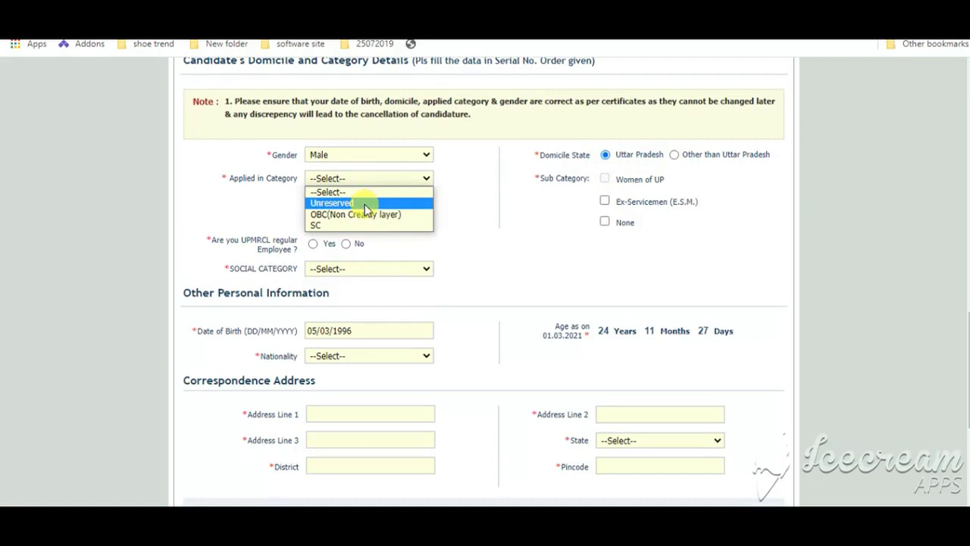
click(364, 203)
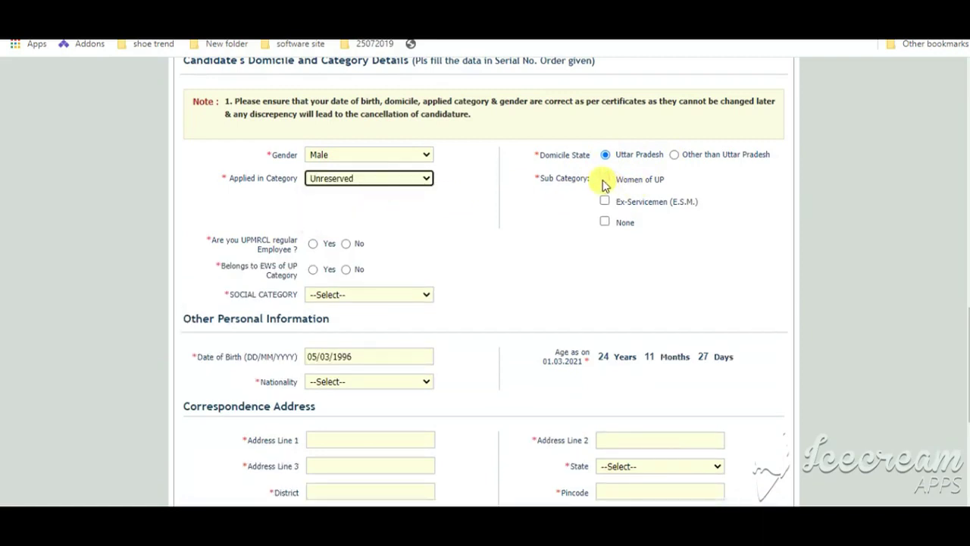
click(674, 156)
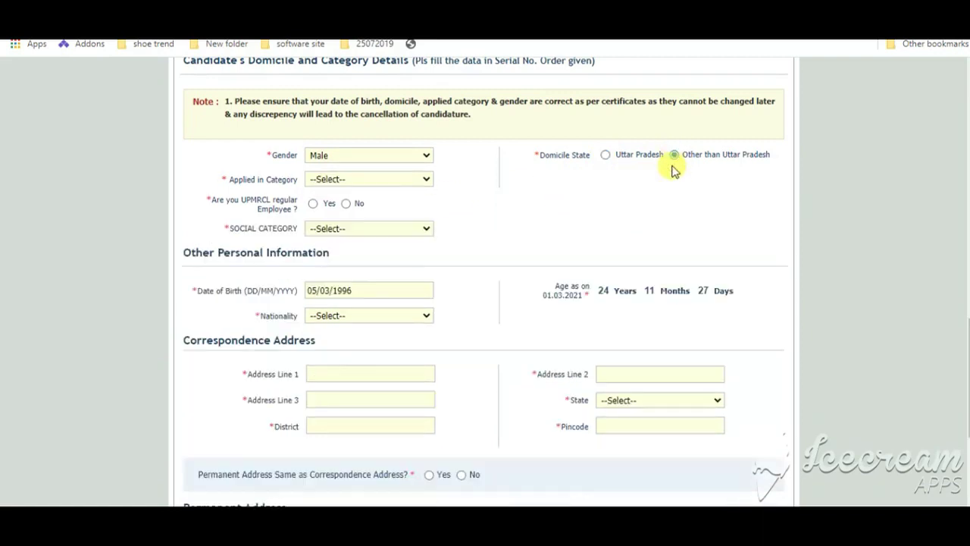
click(410, 185)
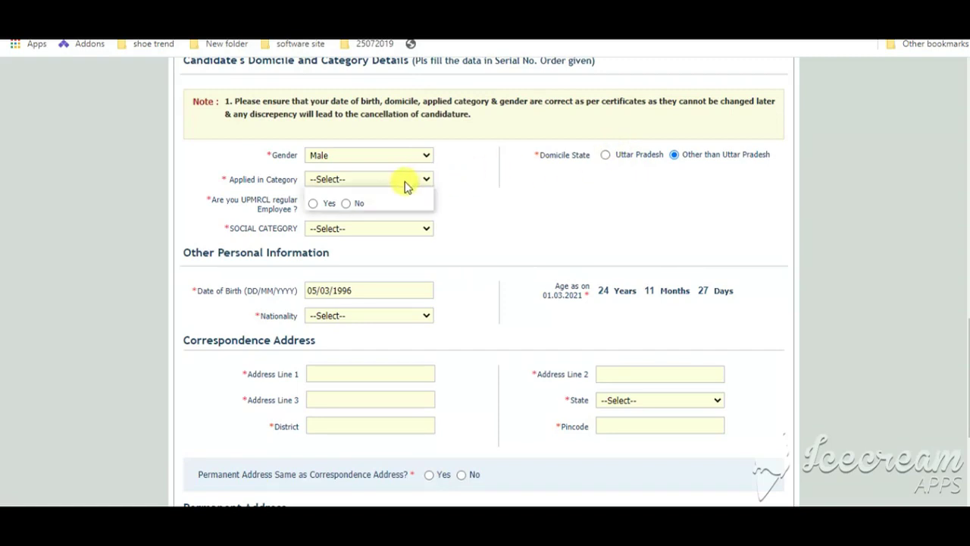
click(388, 202)
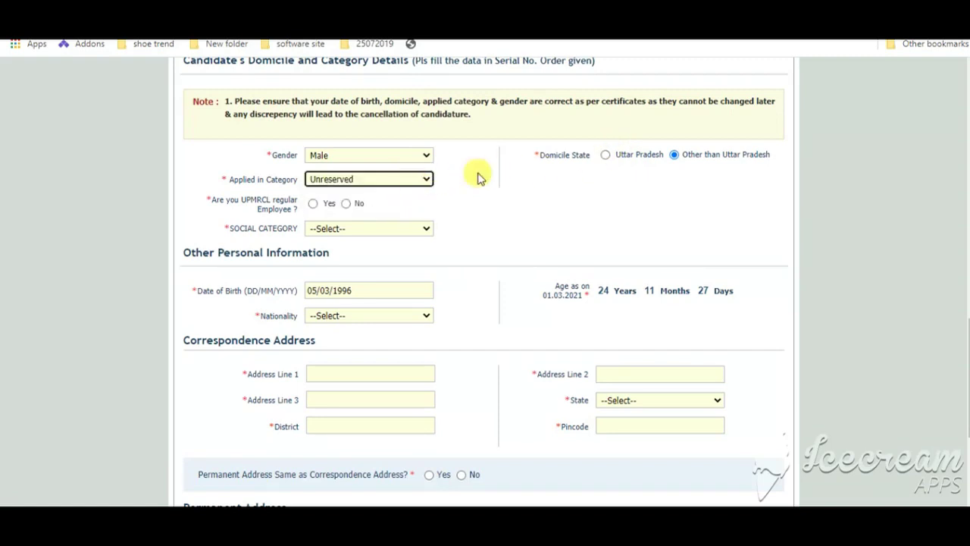
Set the domicile state to Uttar Pradesh and the applied category to Unreserved.
click(606, 156)
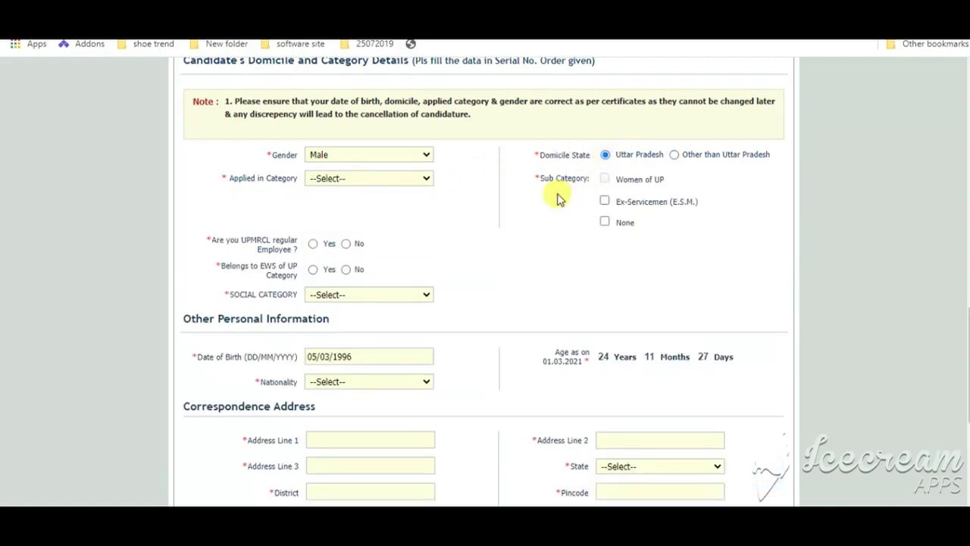
click(399, 179)
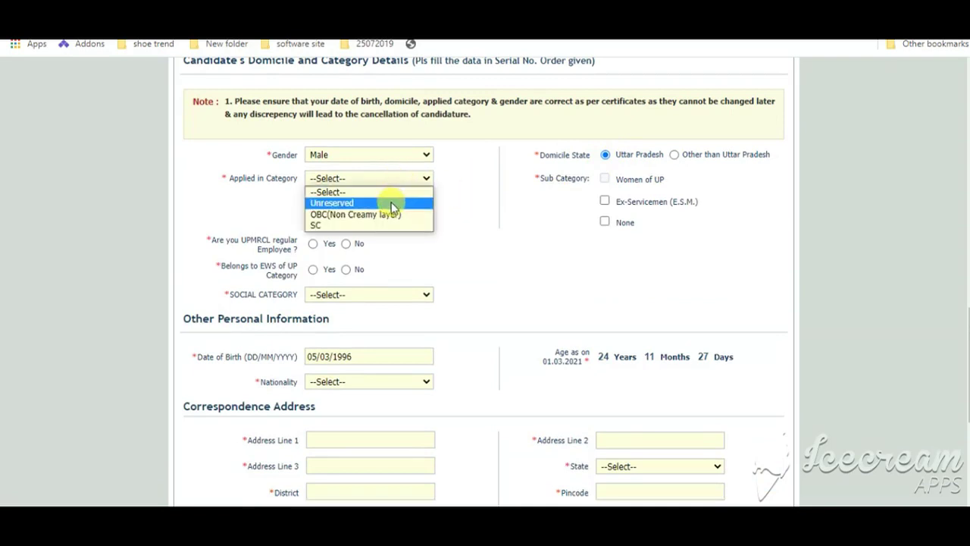
click(390, 203)
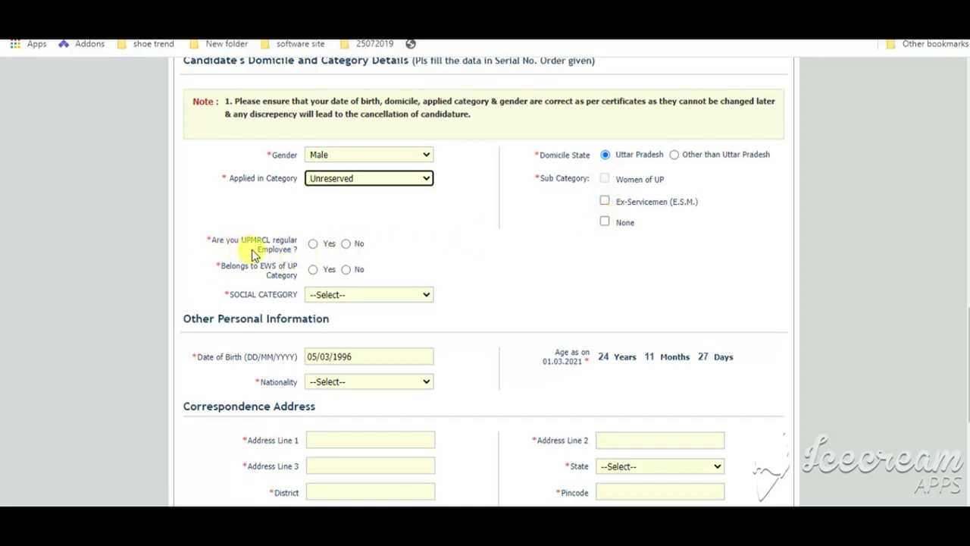
Answer Yes to being a UPMRCL regular employee and activate the EMP-ID field.
click(313, 244)
scroll(402, 273, down, 1)
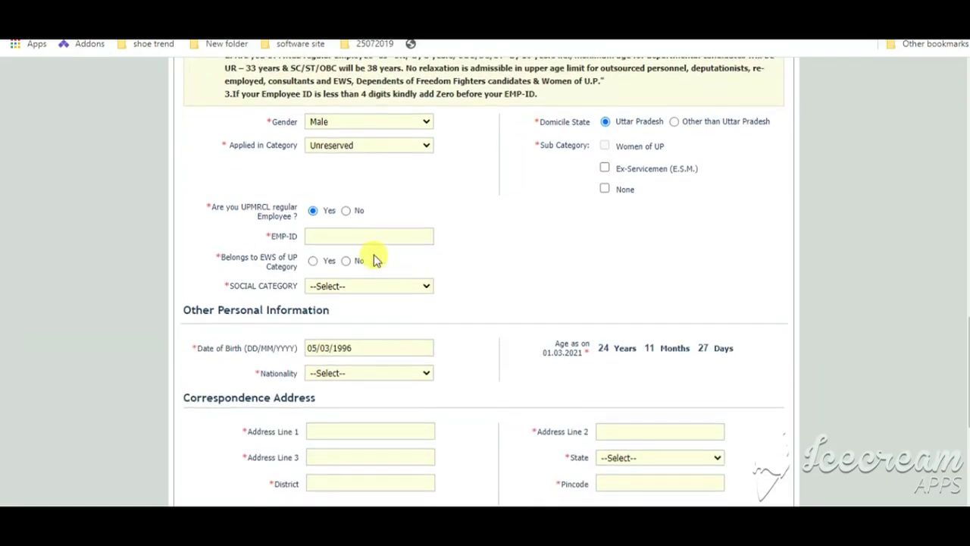
click(365, 238)
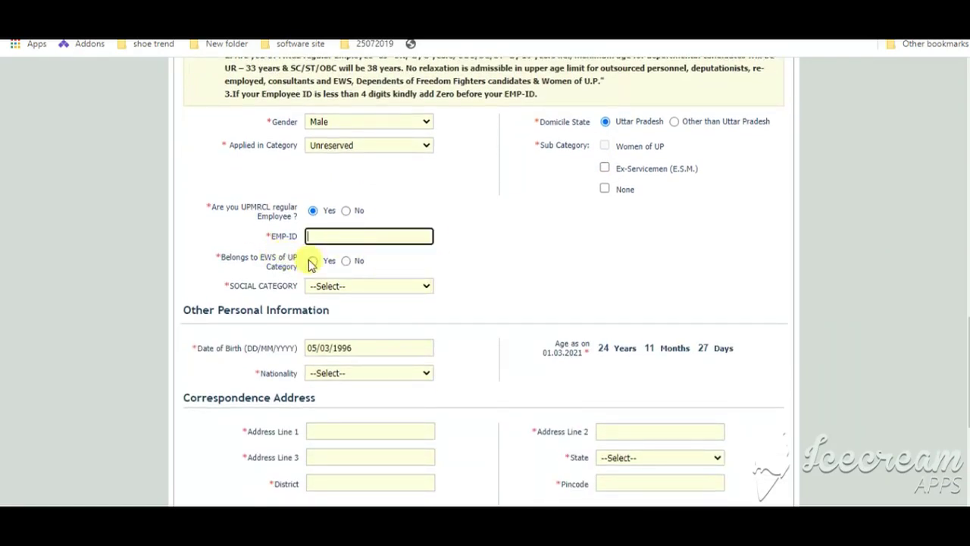
Answer Yes to belonging to the EWS of UP category and view the social category options.
click(314, 261)
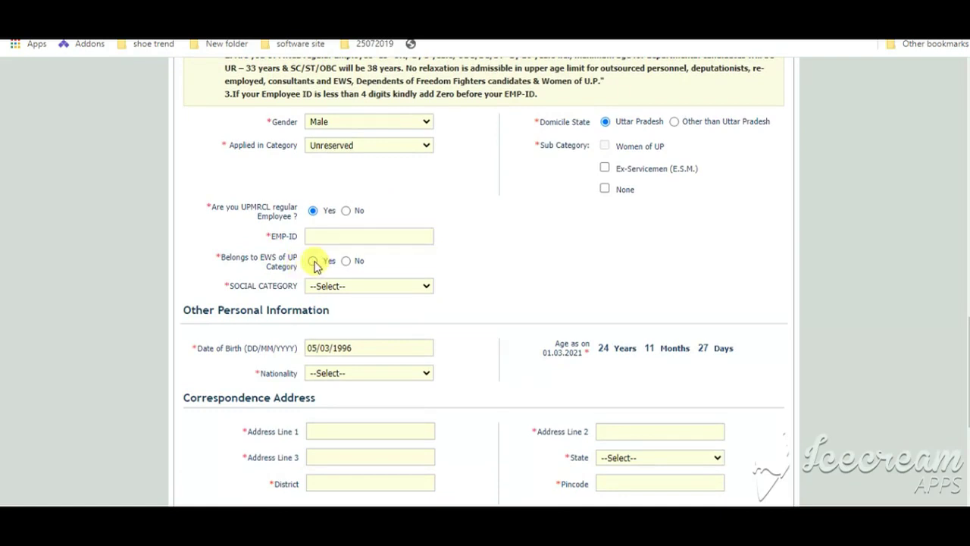
click(370, 287)
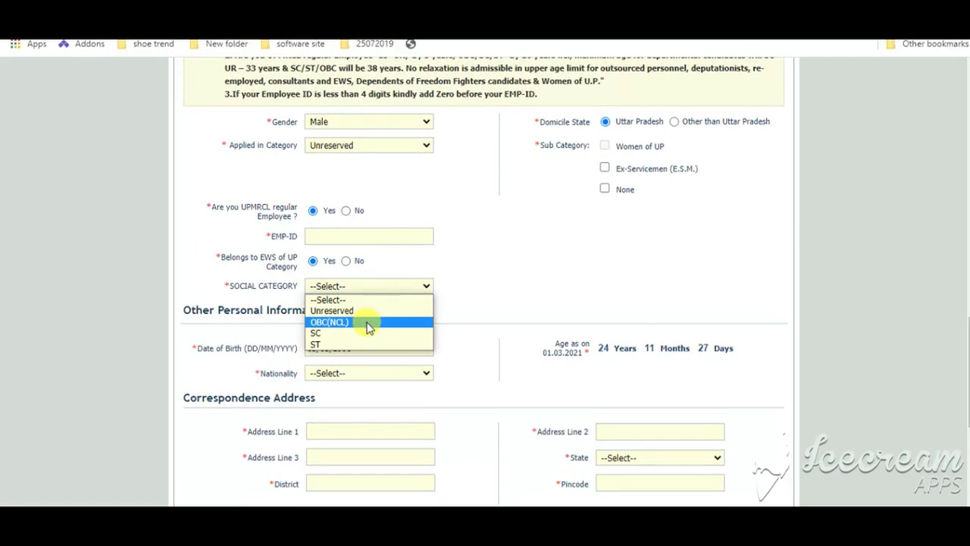
click(397, 300)
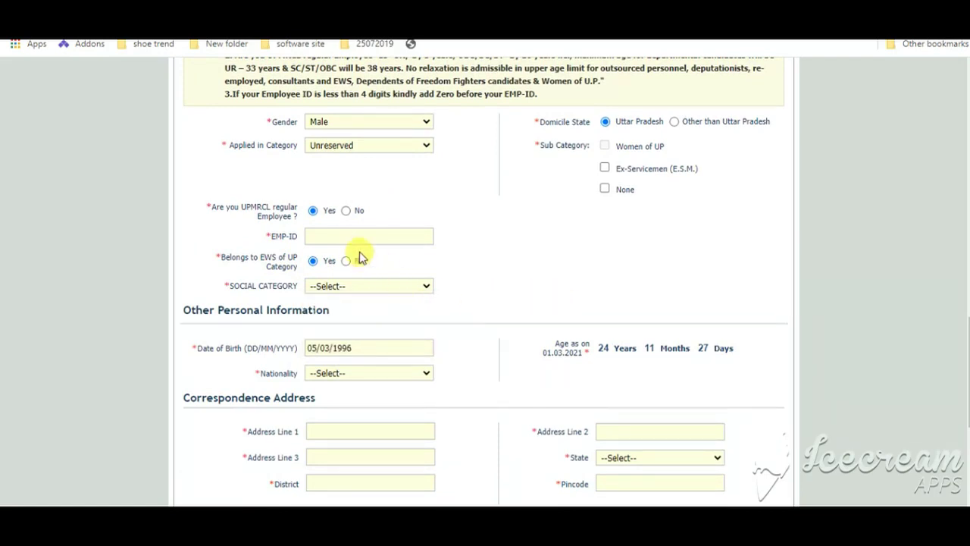
Choose None as the sub category and answer No to being a UPMRCL regular employee.
scroll(386, 292, down, 1)
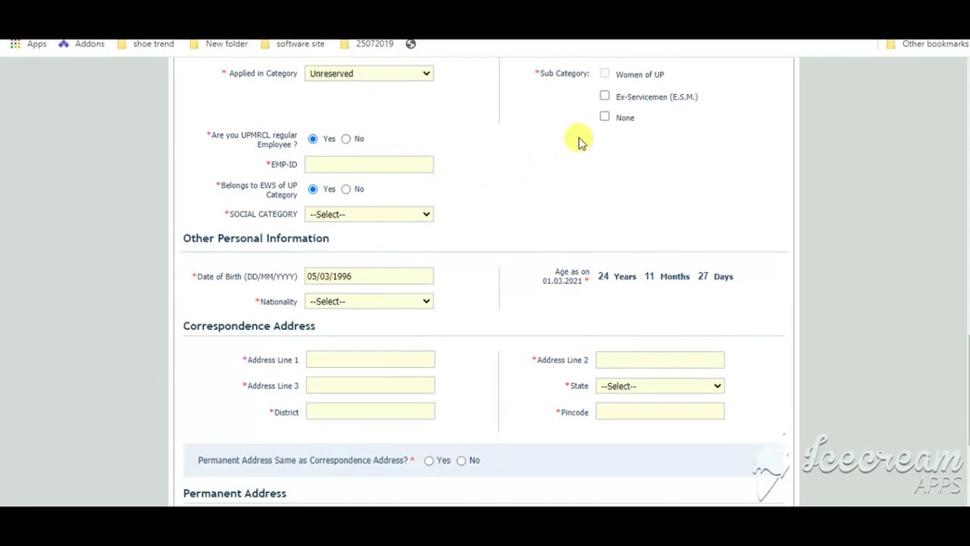
scroll(642, 154, up, 1)
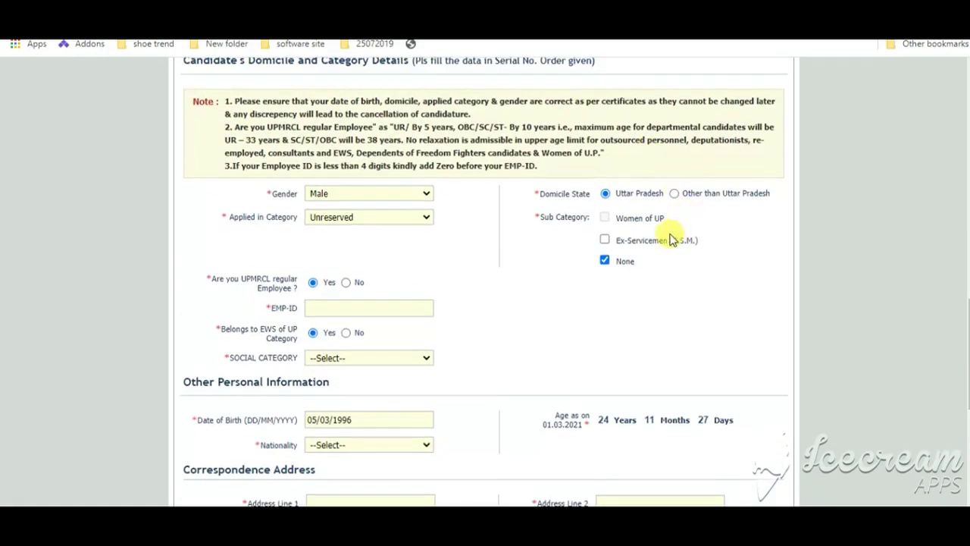
click(346, 283)
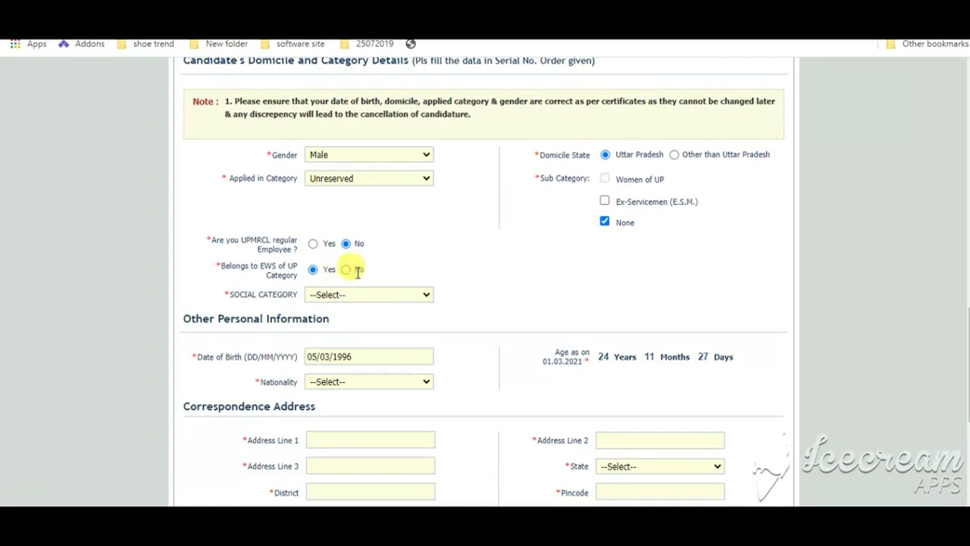
Answer No to belonging to the EWS of UP category and set the social category to Unreserved.
click(347, 270)
click(385, 296)
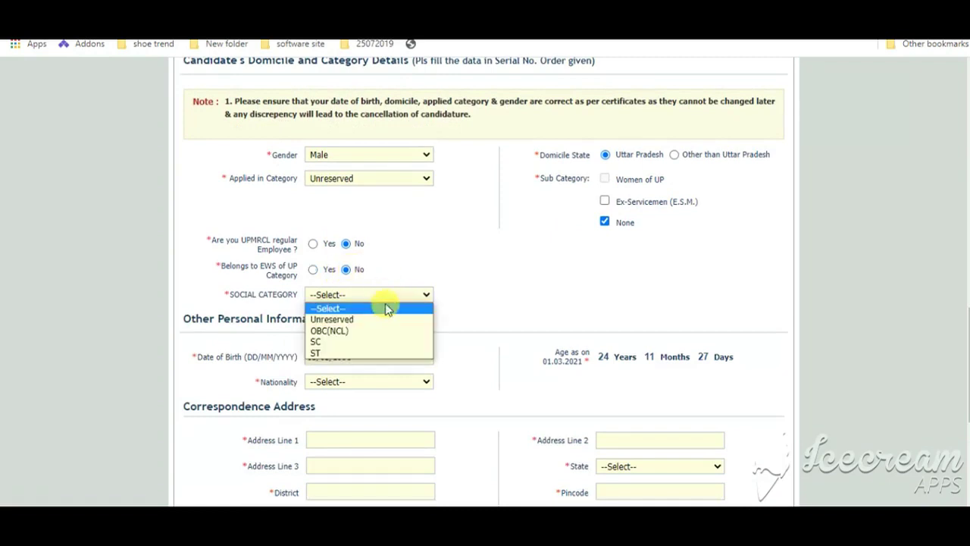
click(379, 319)
Set the nationality to Indian in the other personal information.
scroll(436, 305, down, 1)
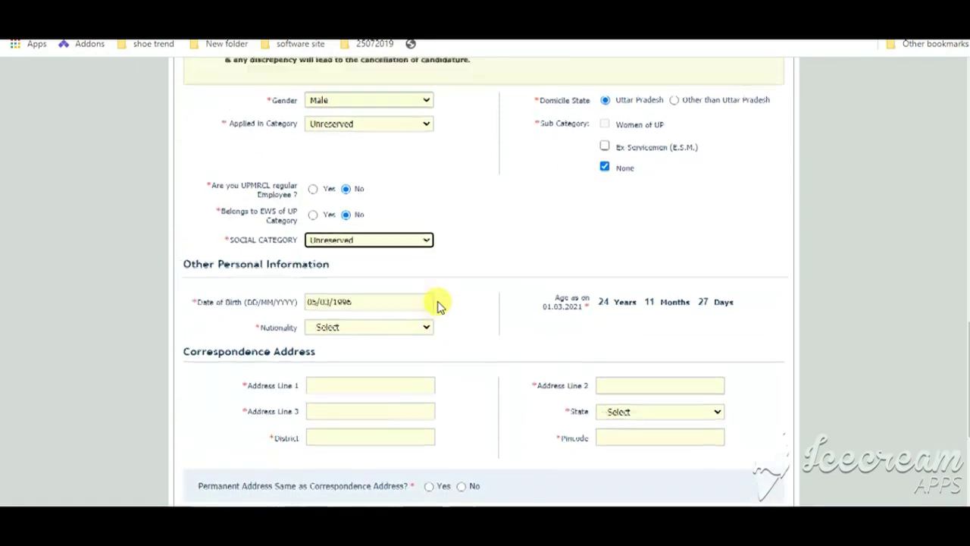
scroll(438, 306, up, 1)
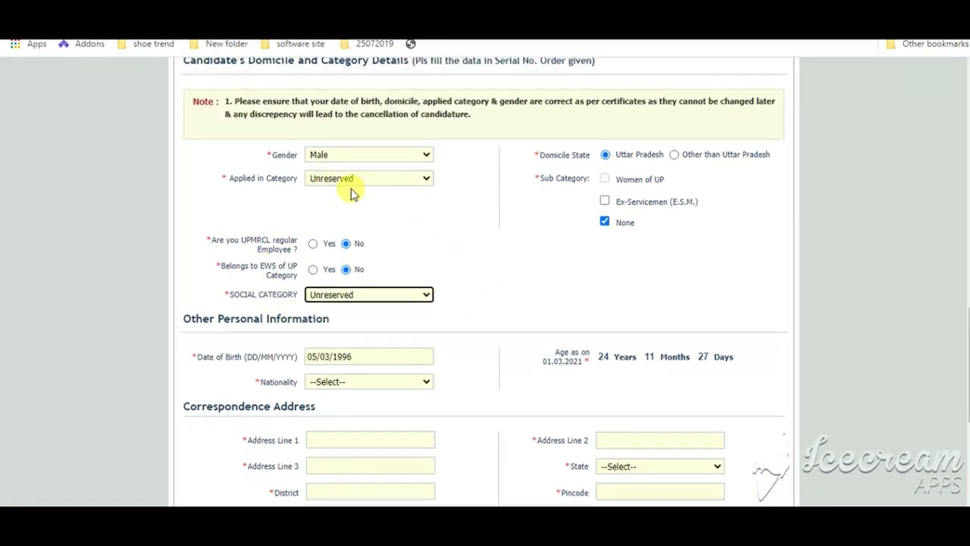
scroll(394, 307, down, 1)
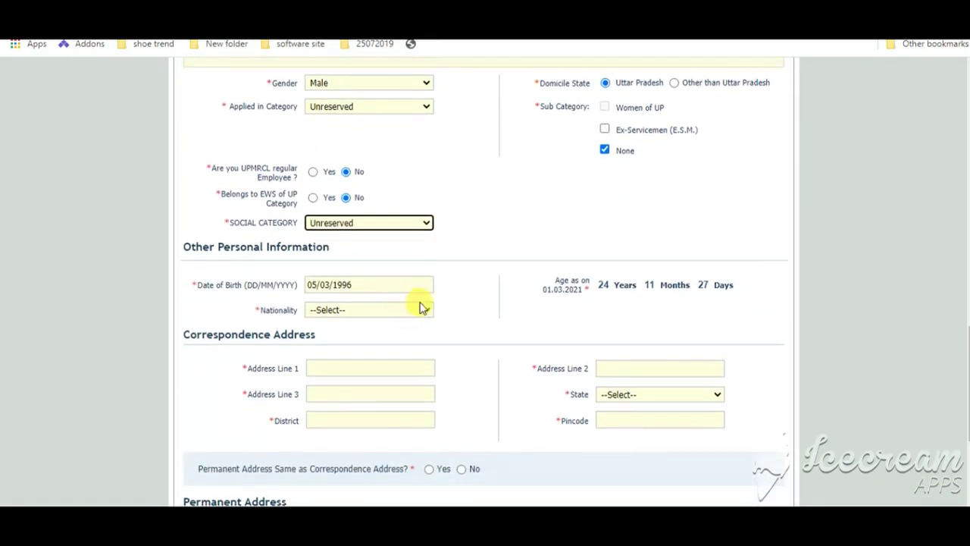
click(407, 310)
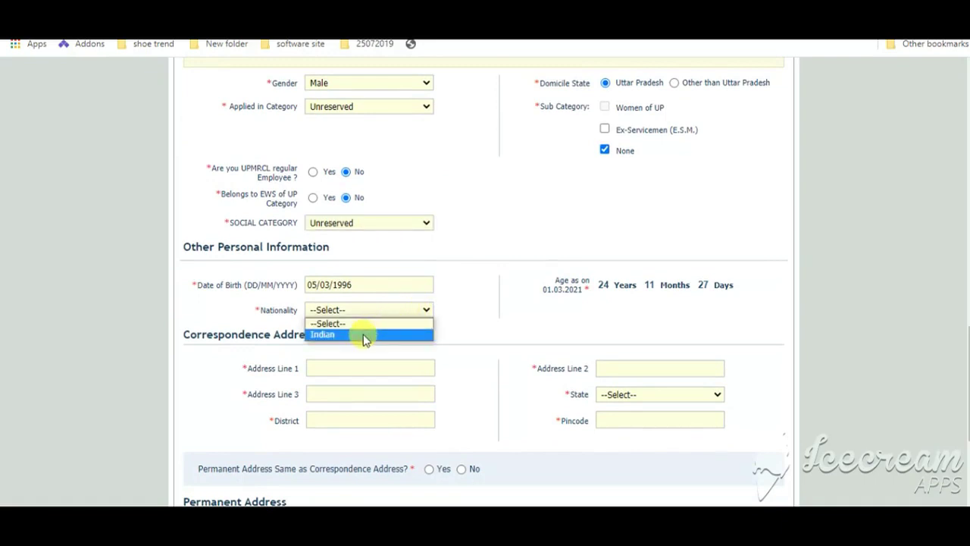
click(364, 334)
Go through the address line and District fields of the correspondence address.
scroll(487, 324, down, 2)
click(342, 225)
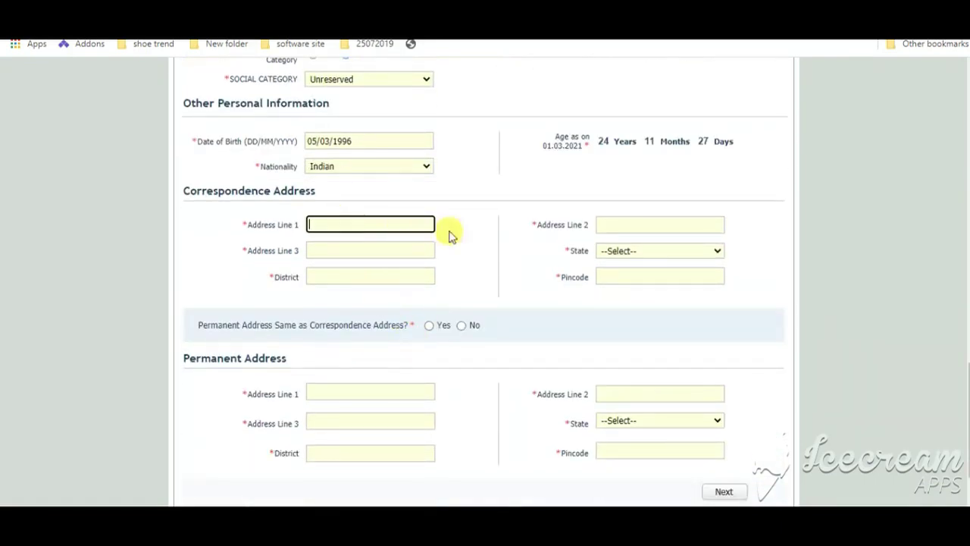
click(364, 254)
click(357, 275)
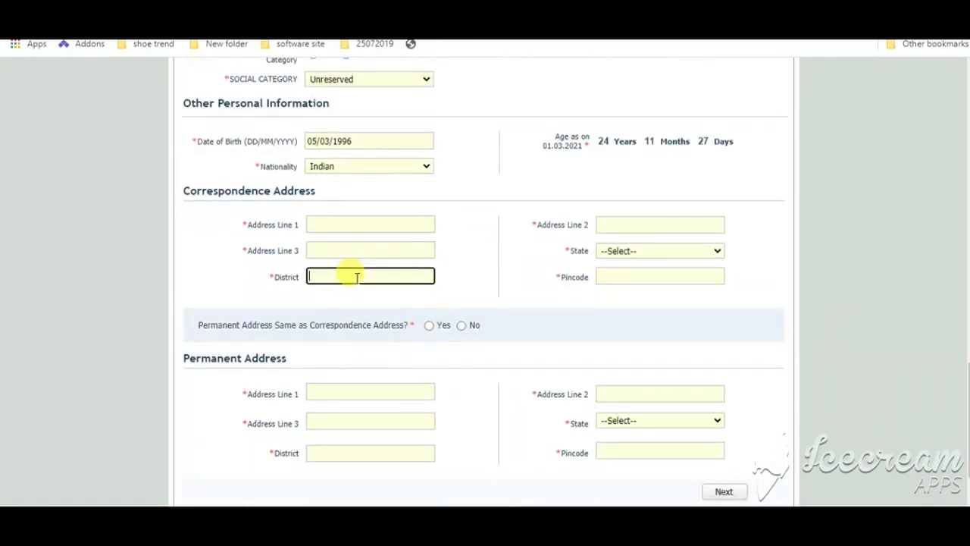
click(614, 231)
Set the correspondence address state to UP and activate the Pincode field.
click(632, 252)
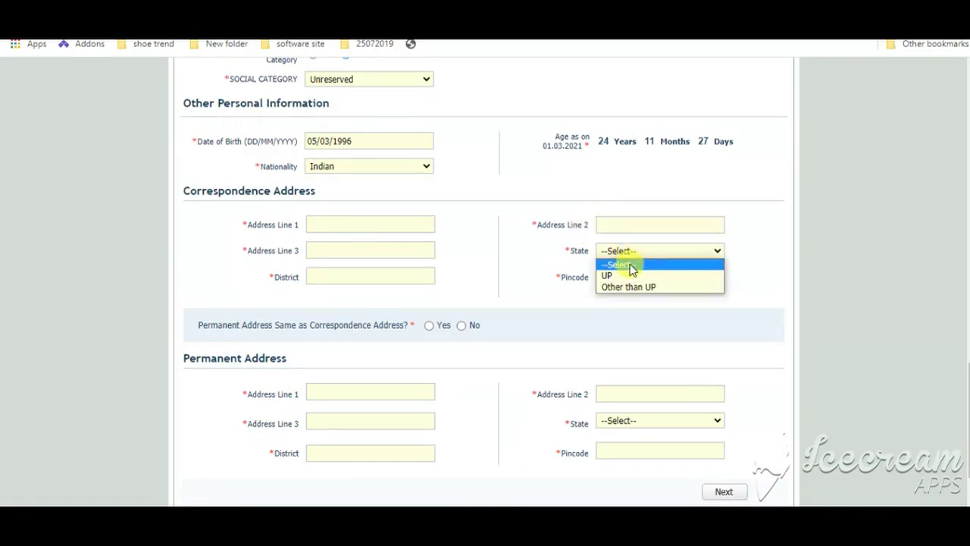
click(620, 275)
click(622, 276)
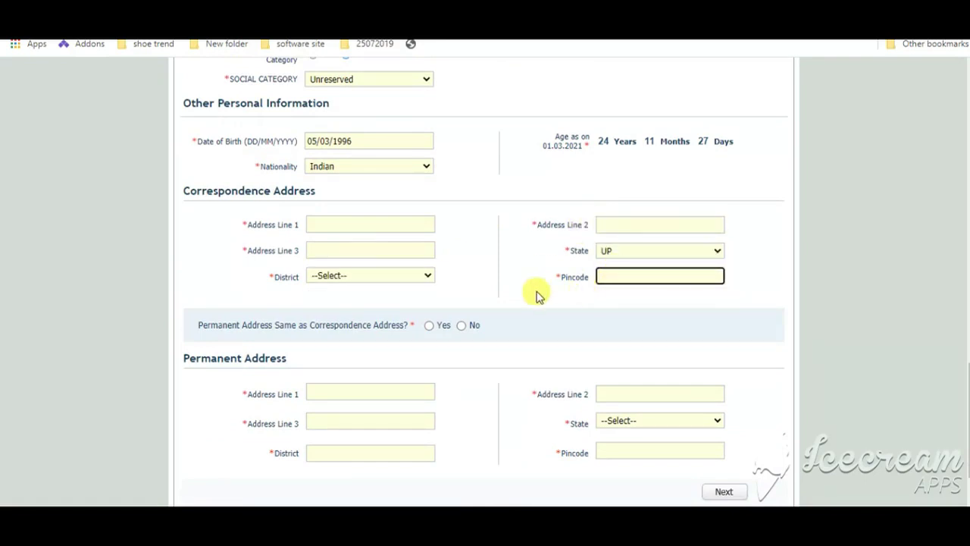
Proceed to the Qualification Details section and bring its examination tables into view.
scroll(523, 298, down, 2)
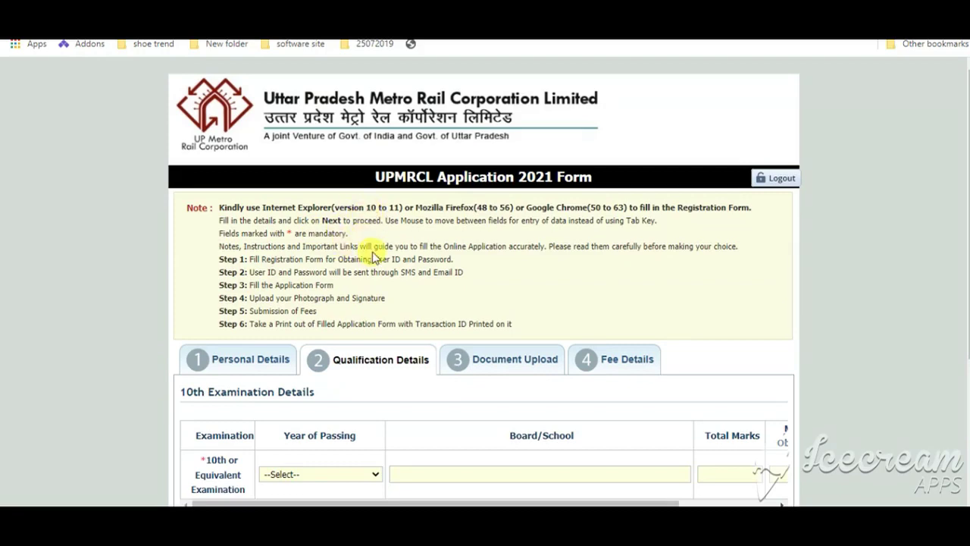
scroll(310, 284, down, 1)
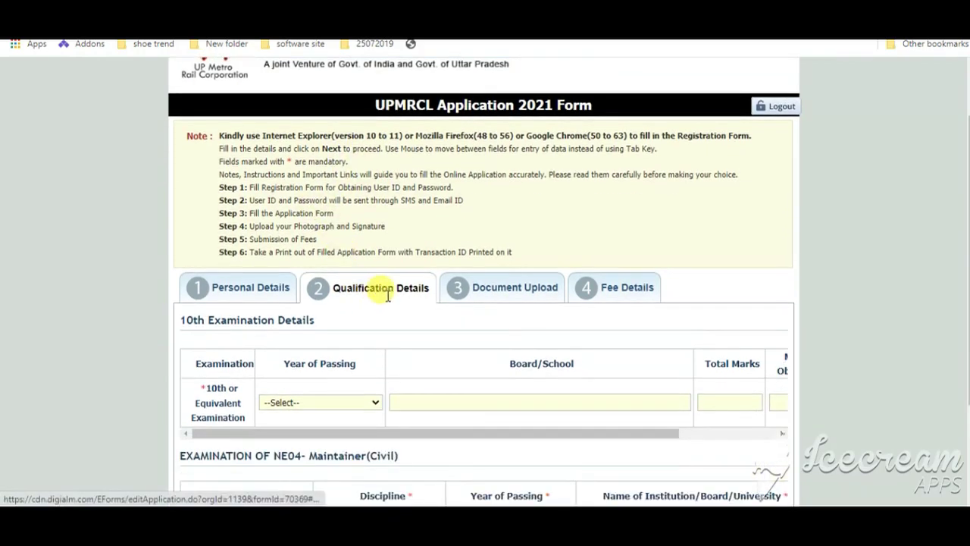
scroll(388, 296, down, 1)
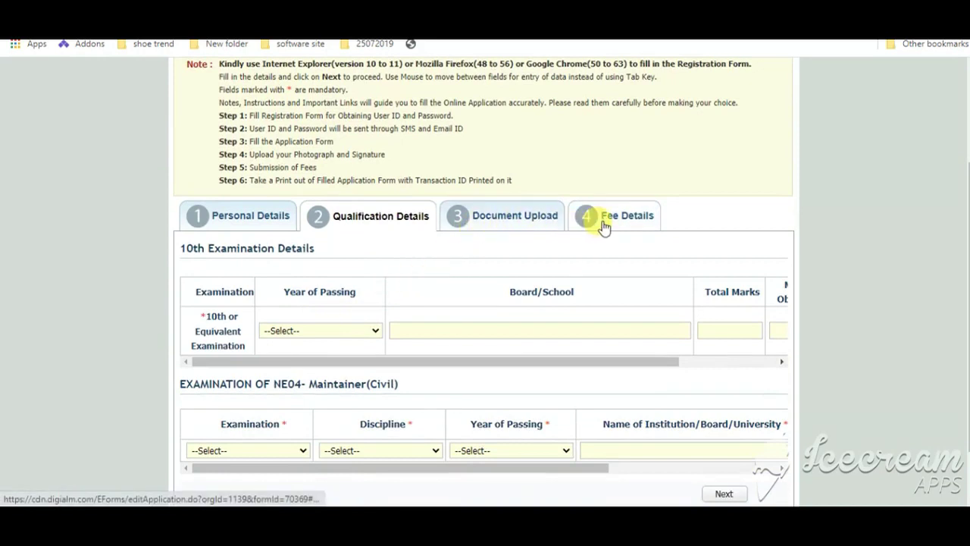
scroll(296, 318, down, 1)
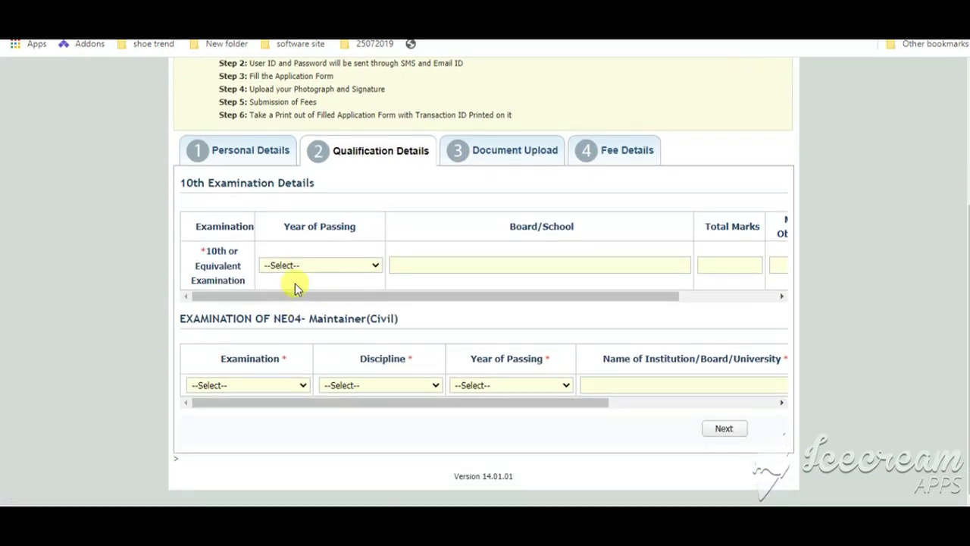
Examine the 10th examination fields for year of passing, board or school, total marks, marks obtained and percentage.
click(311, 271)
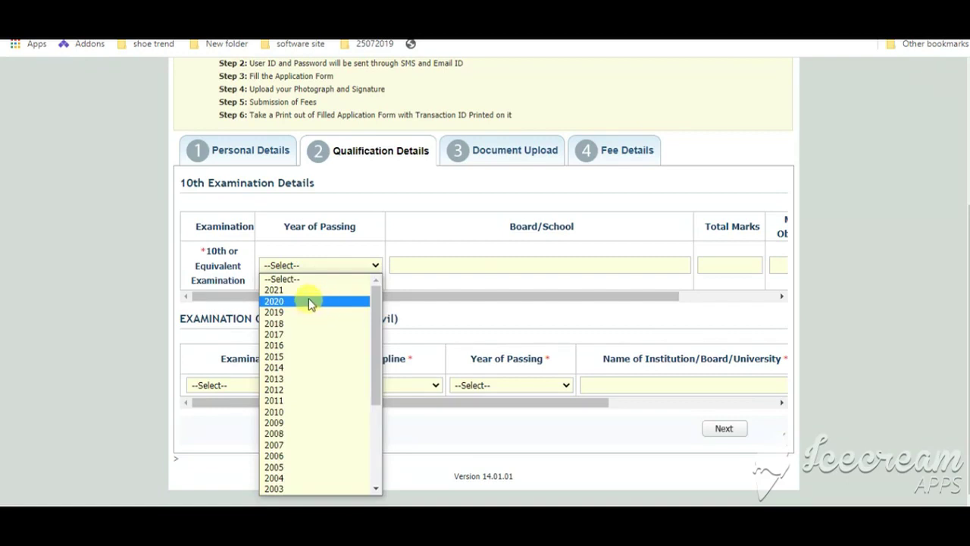
click(427, 265)
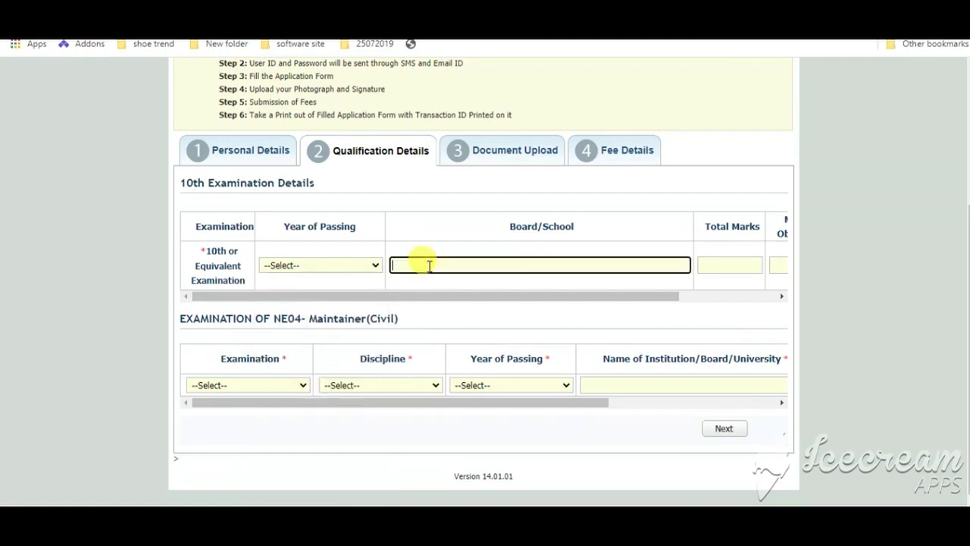
drag(502, 297, 677, 309)
click(622, 265)
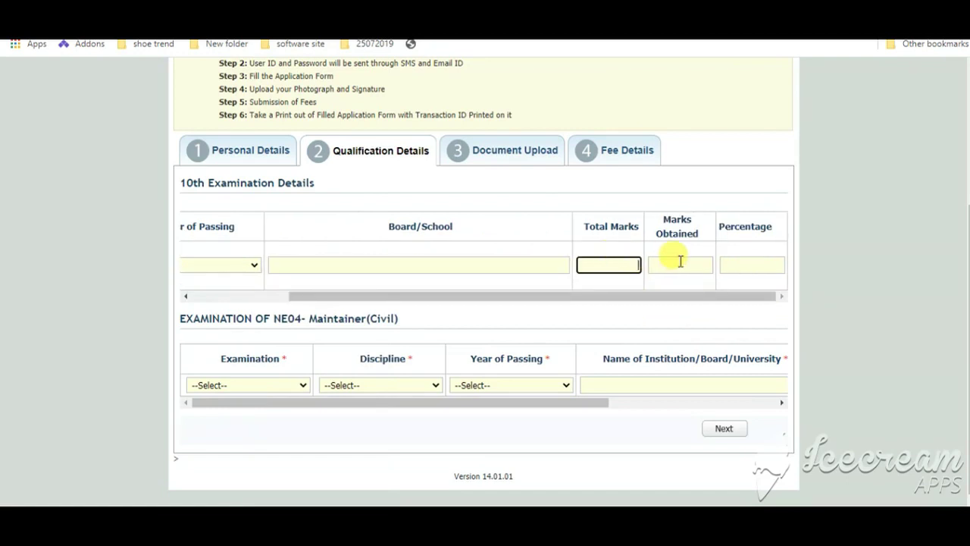
click(679, 264)
click(722, 266)
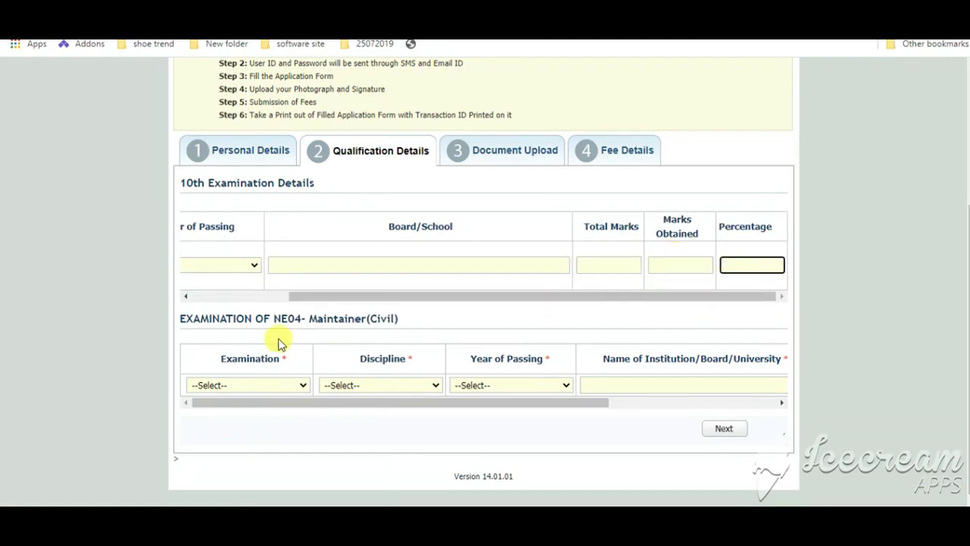
click(240, 268)
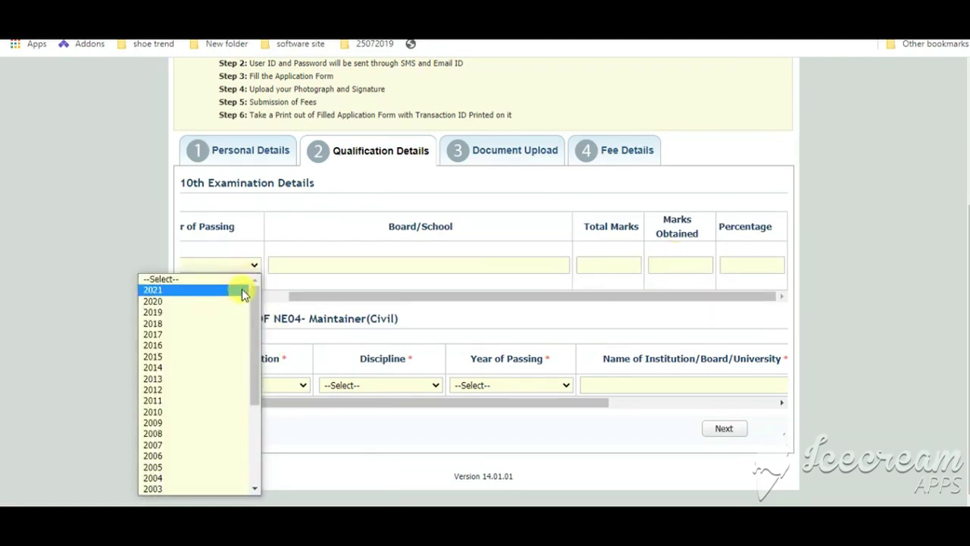
drag(342, 298, 214, 296)
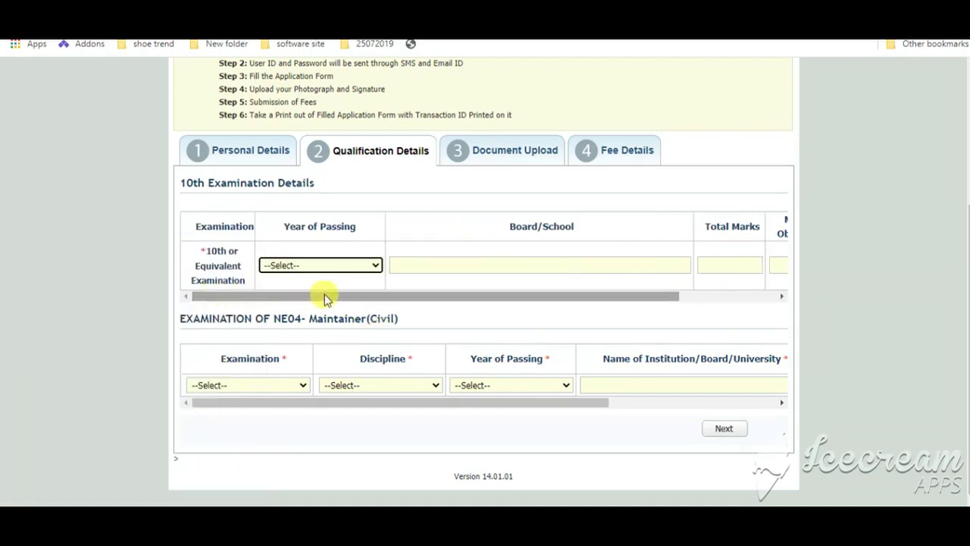
Set the NE04 Maintainer (Civil) examination to ITI (NCVT/SCVT) and its discipline to Fitter Trade.
click(269, 384)
click(246, 333)
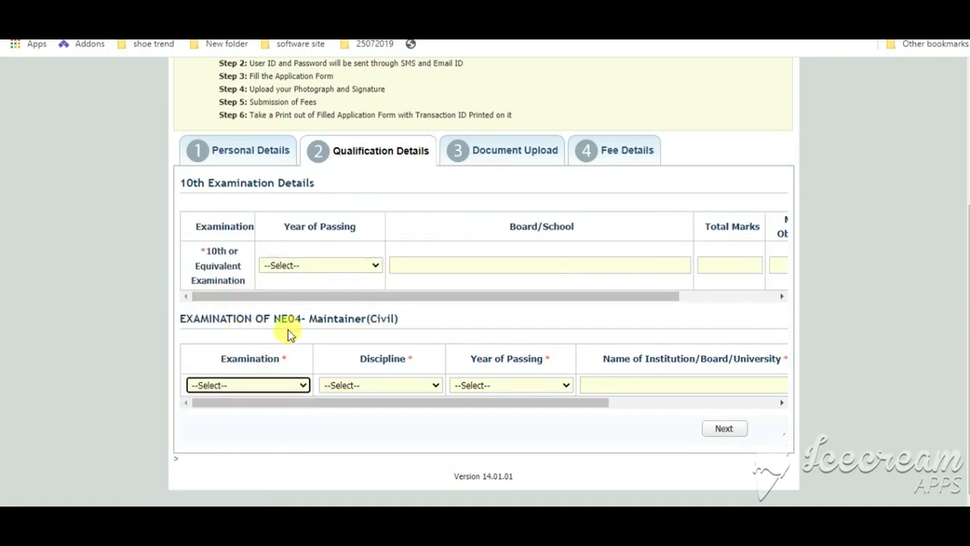
click(275, 384)
click(252, 413)
click(364, 385)
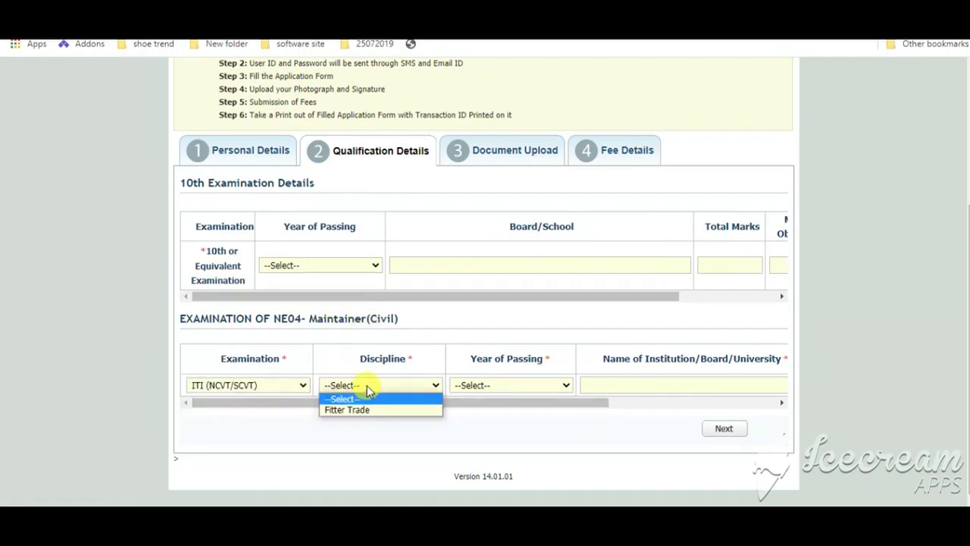
click(364, 409)
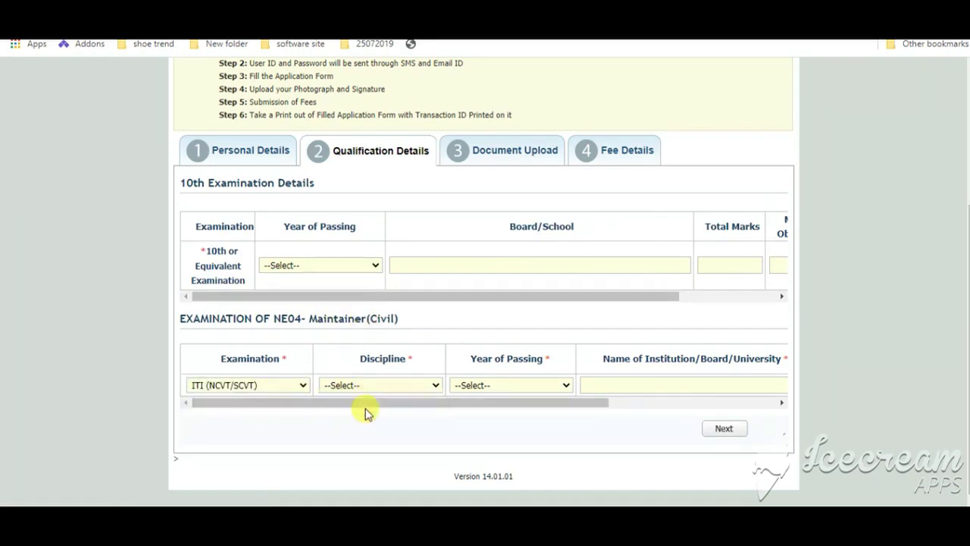
Examine the Maintainer (Civil) fields for year of passing, institution name, total marks, marks obtained and percentage.
click(490, 385)
click(610, 384)
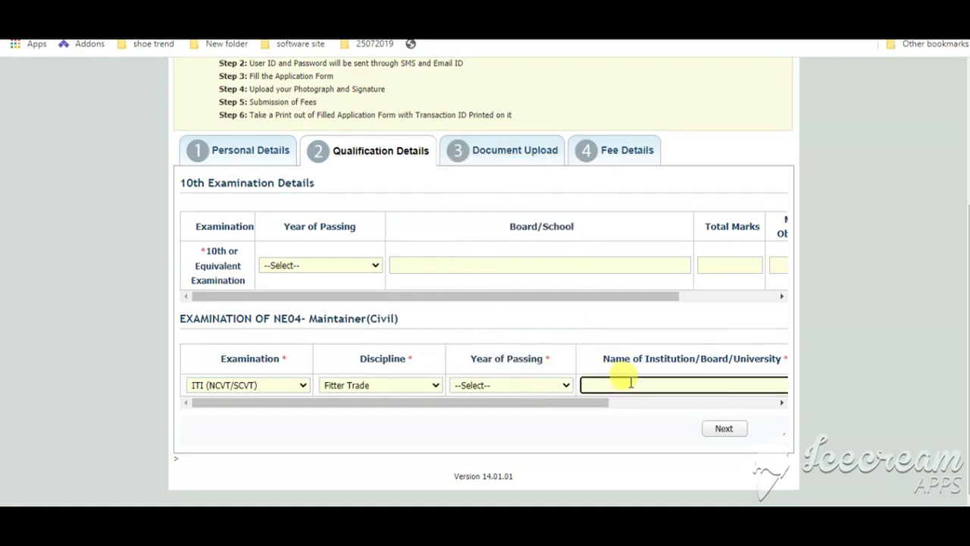
drag(596, 404, 681, 390)
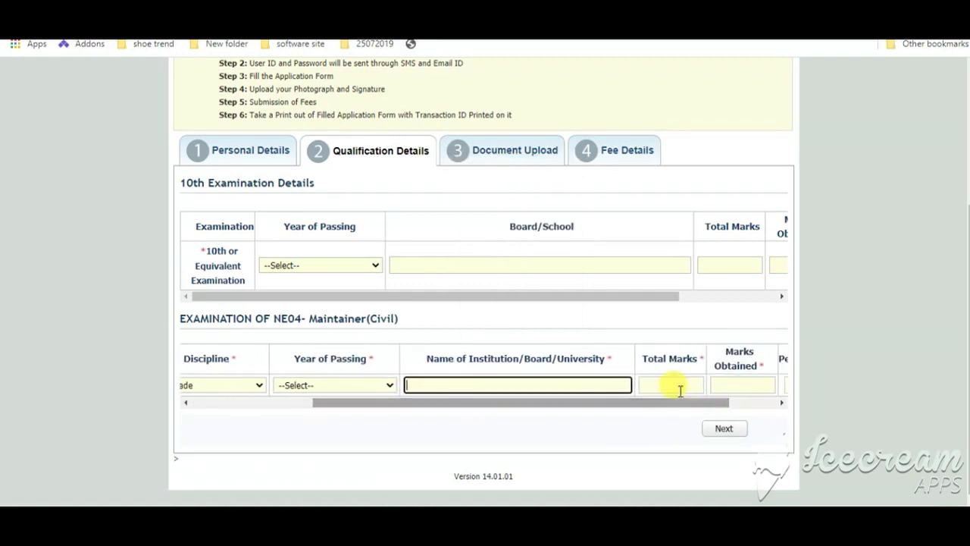
click(680, 390)
scroll(714, 402, right, 1)
click(716, 388)
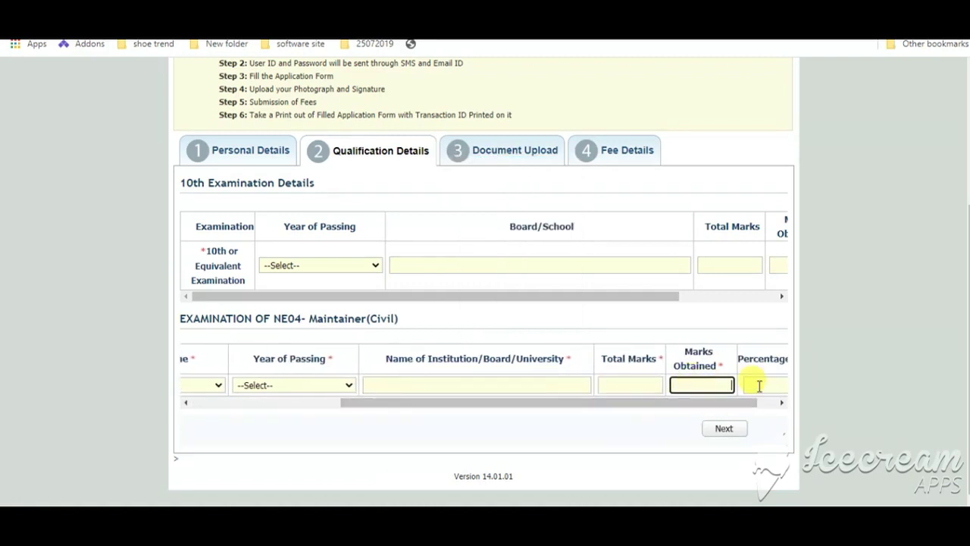
click(759, 385)
drag(754, 403, 773, 405)
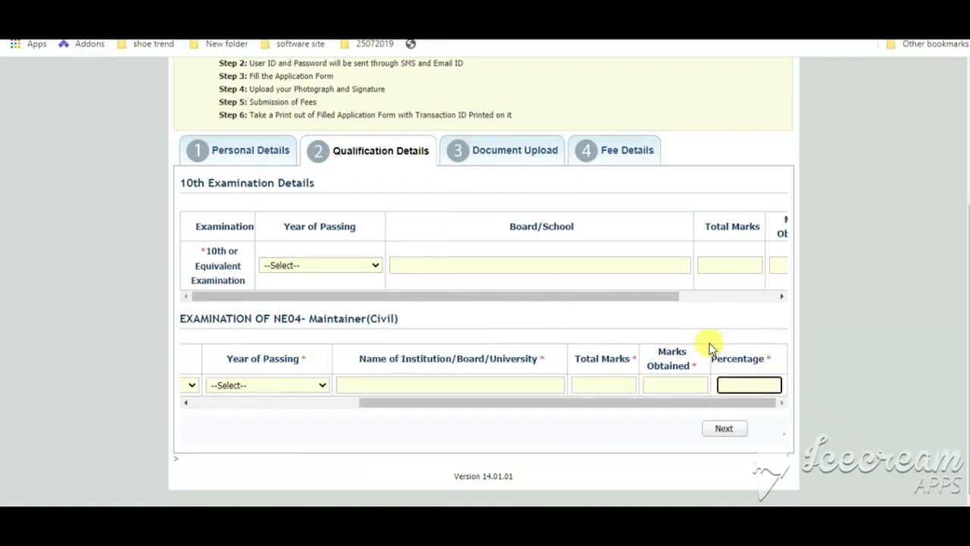
Review the total marks, marks obtained and percentage fields of the 10th examination table.
drag(672, 297, 799, 310)
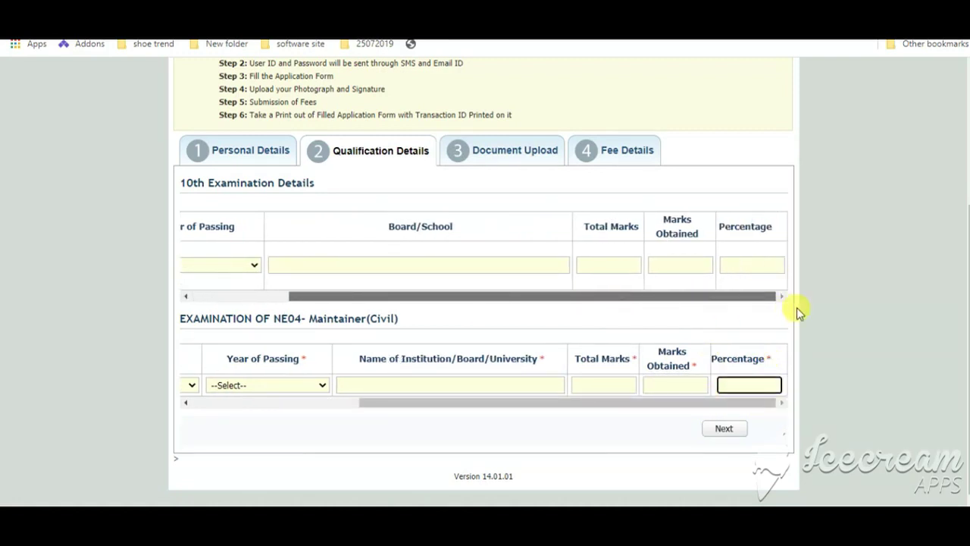
click(618, 263)
click(701, 264)
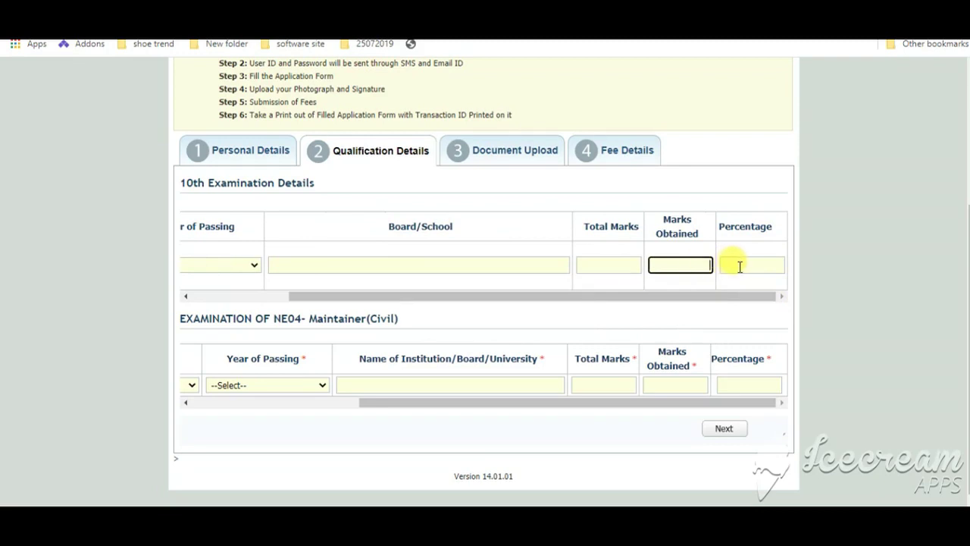
click(740, 266)
triple_click(716, 306)
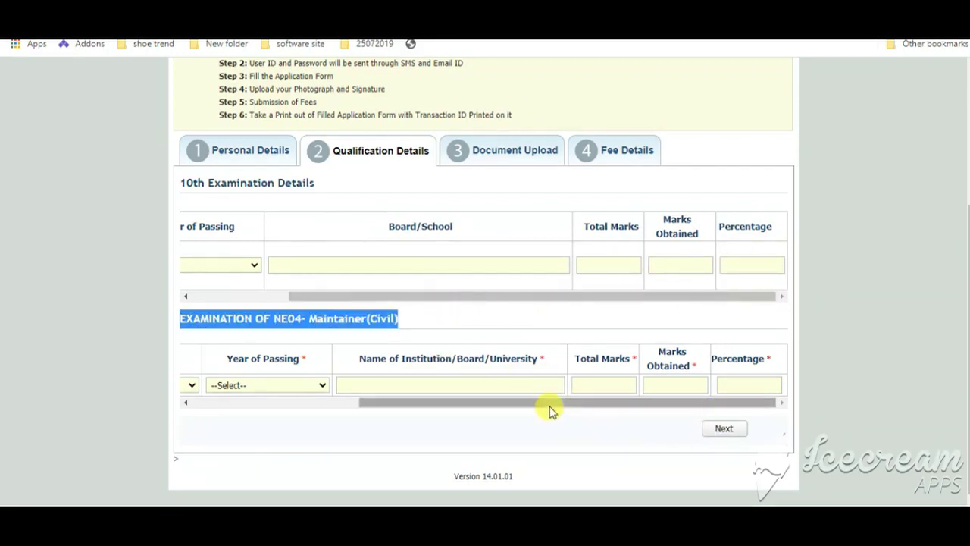
Review the completed 10th and Maintainer (Civil) qualification details and proceed to the document upload stage.
drag(550, 403, 372, 403)
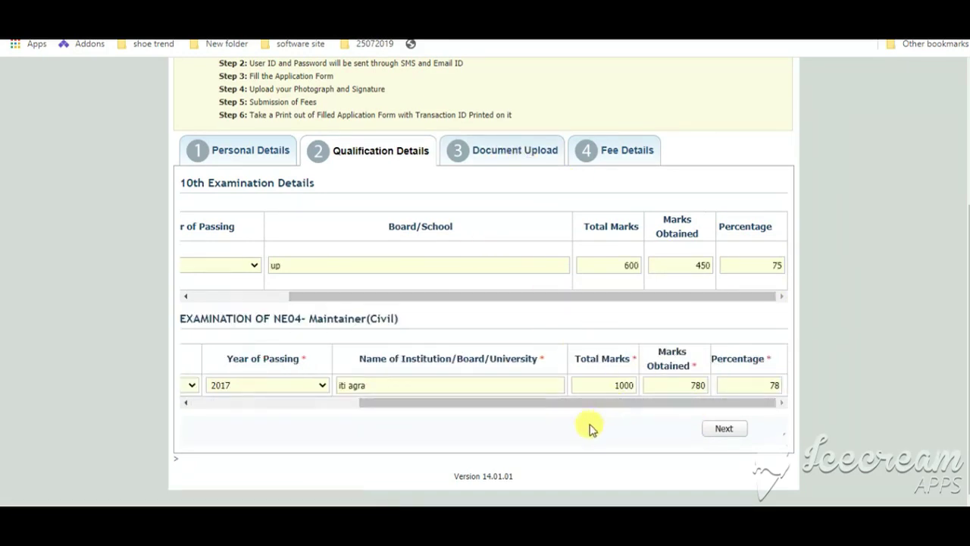
drag(568, 407, 366, 409)
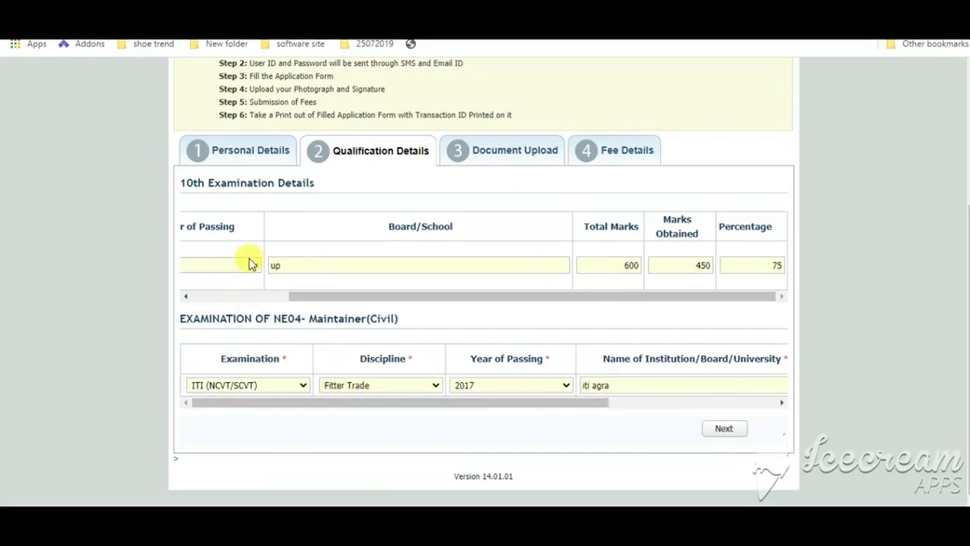
click(724, 430)
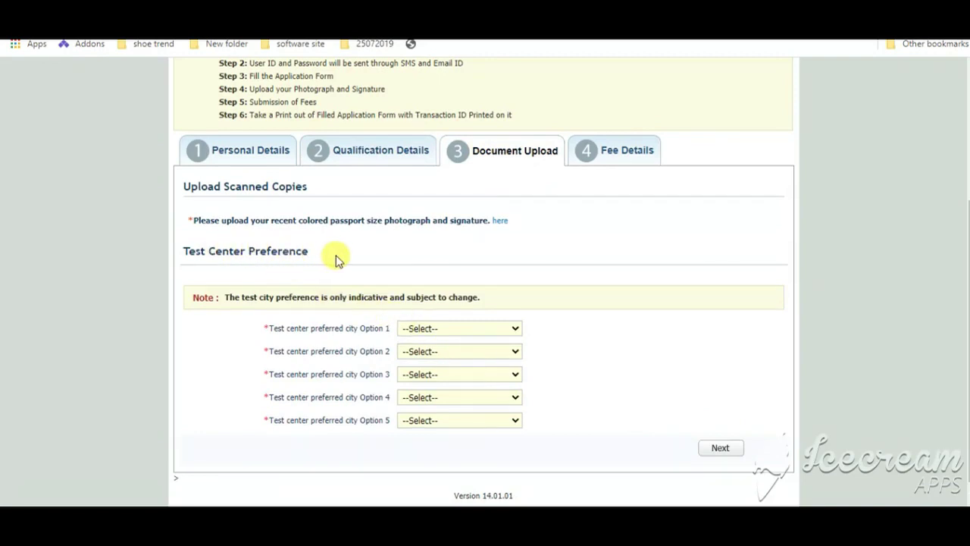
Set the five preferred test center cities, in order, to Aligarh, Meerut, Muzaffarnagar, Gautam Buddha Nagar(Noida) and Varanasi.
click(498, 330)
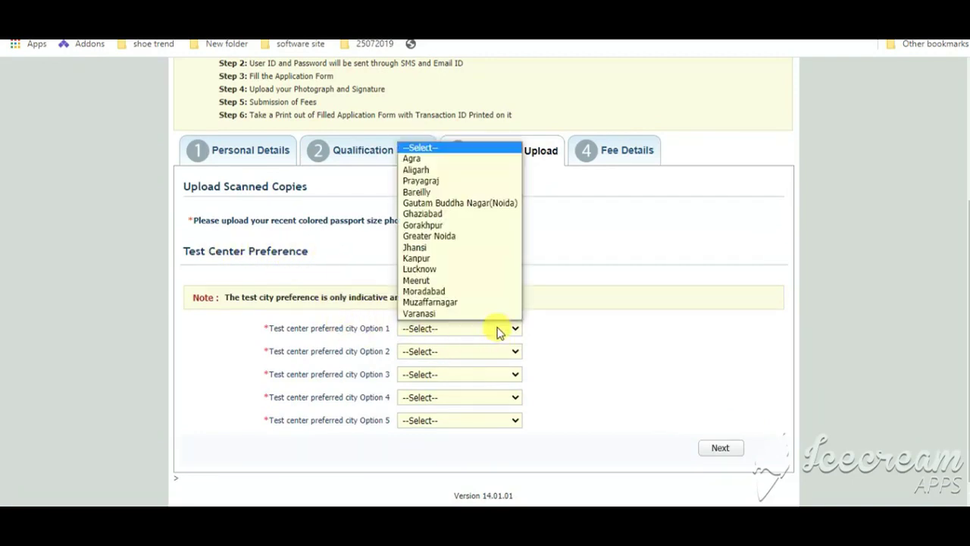
click(451, 170)
click(471, 353)
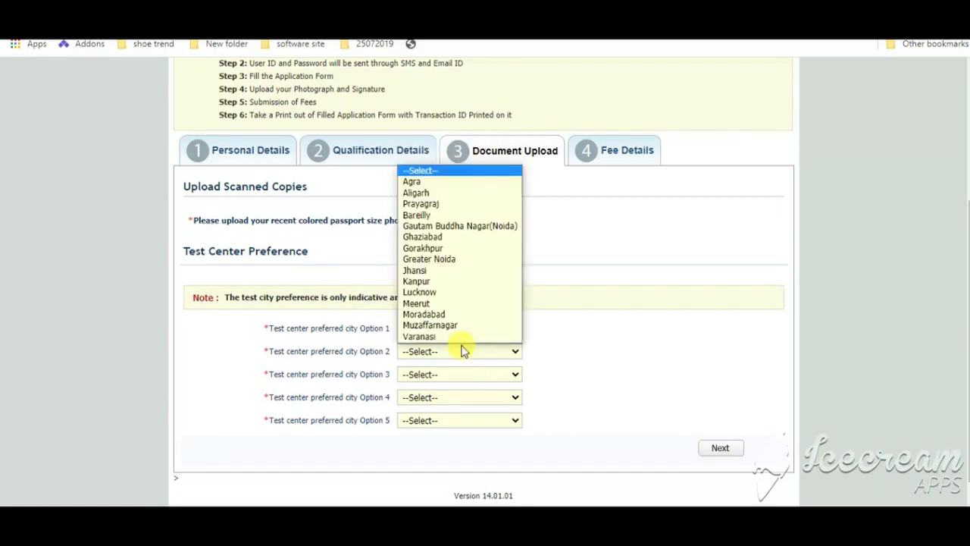
click(434, 304)
click(470, 375)
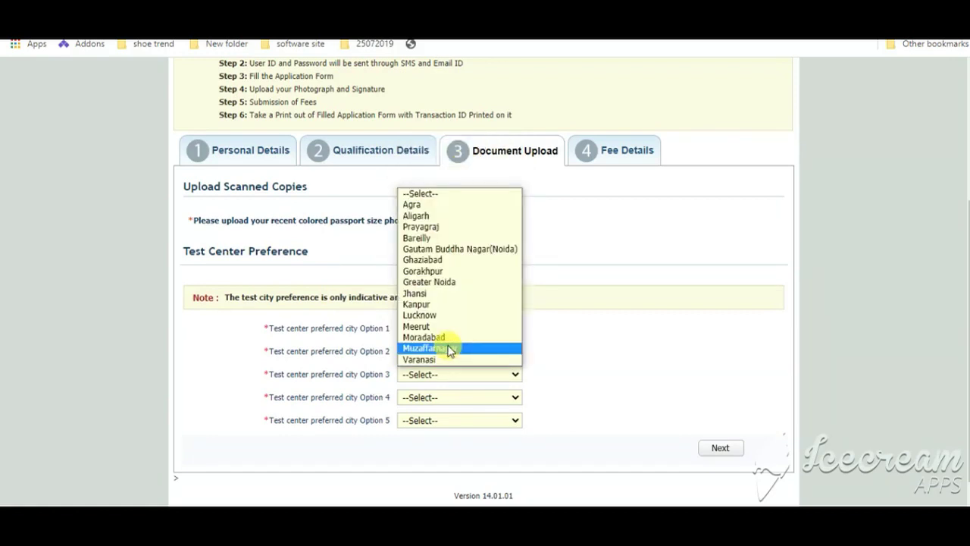
click(445, 346)
click(454, 398)
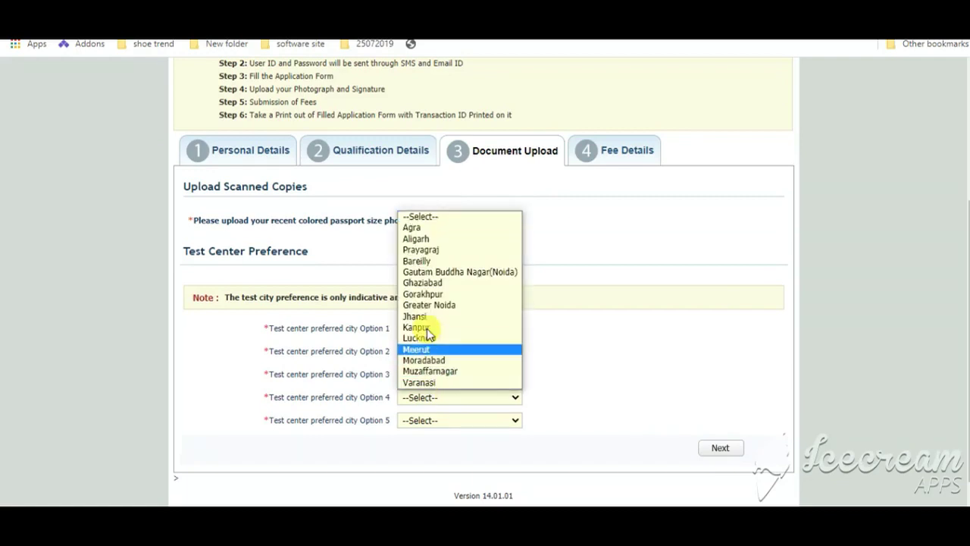
click(431, 272)
click(442, 422)
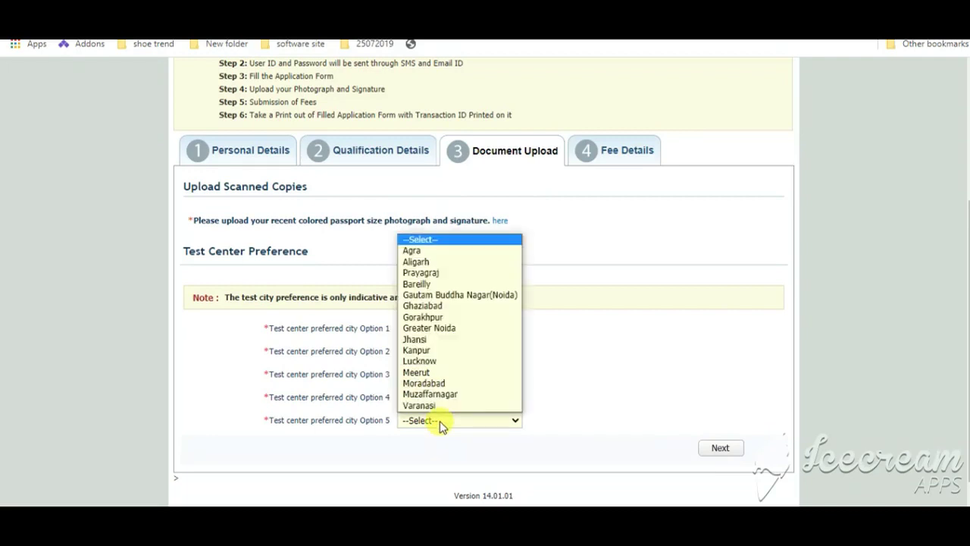
click(417, 405)
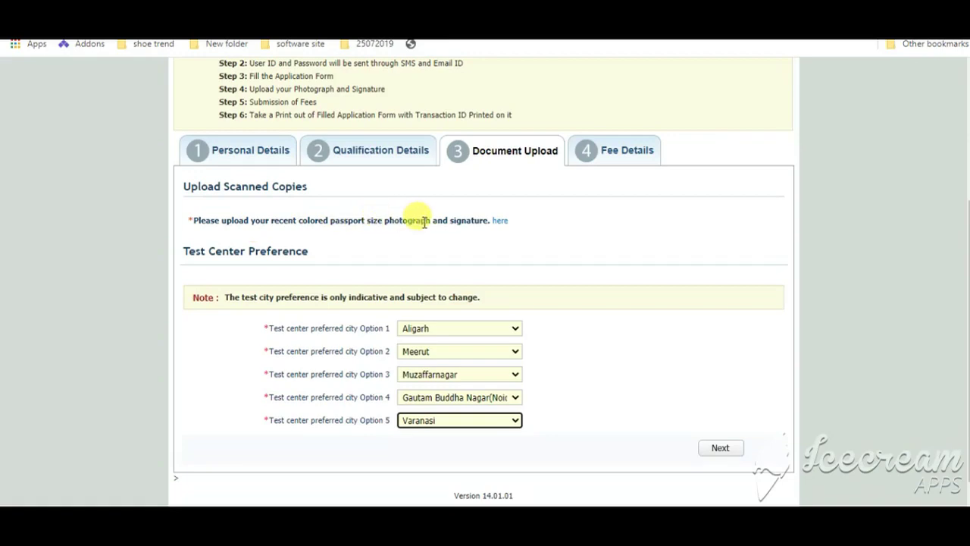
Examine the photograph and signature upload requirements for file size, format and dimensions, and close the upload window.
click(503, 223)
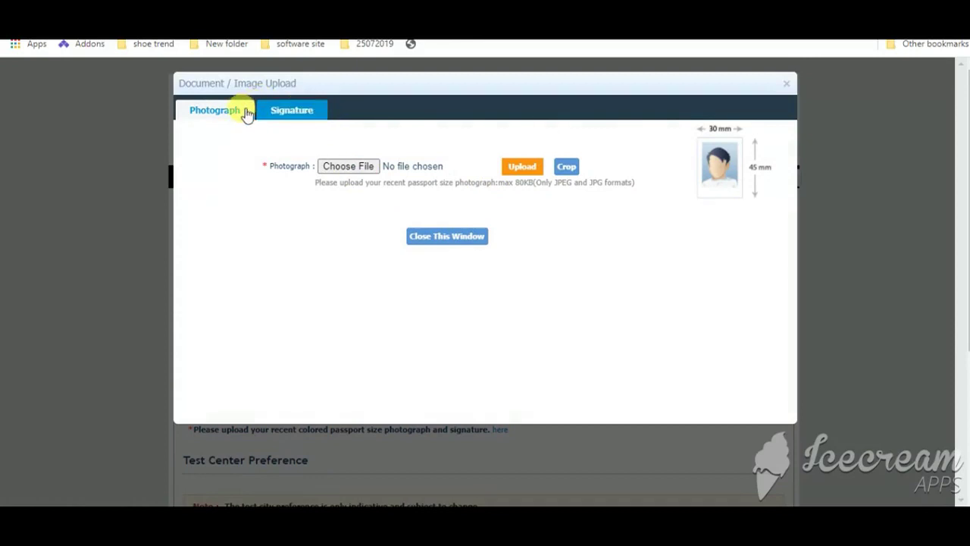
click(289, 110)
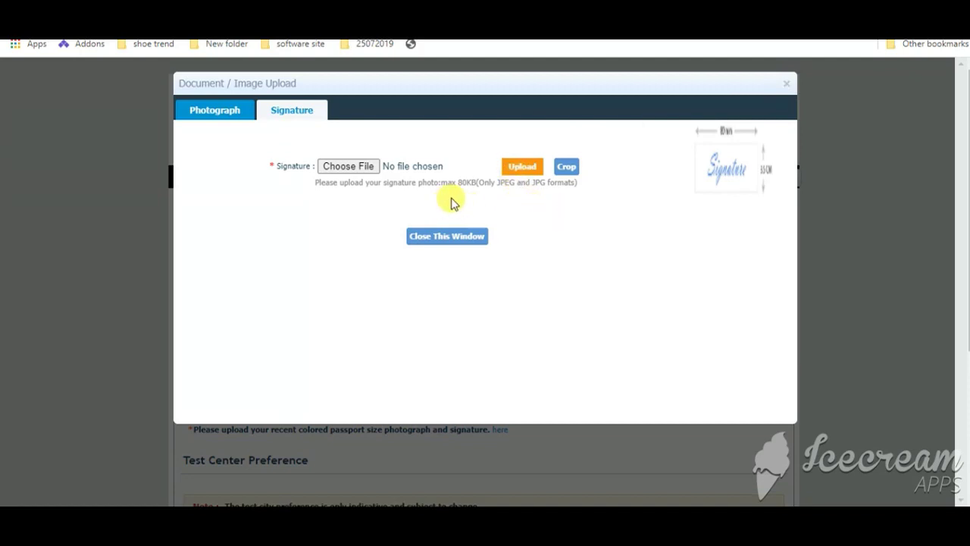
click(225, 119)
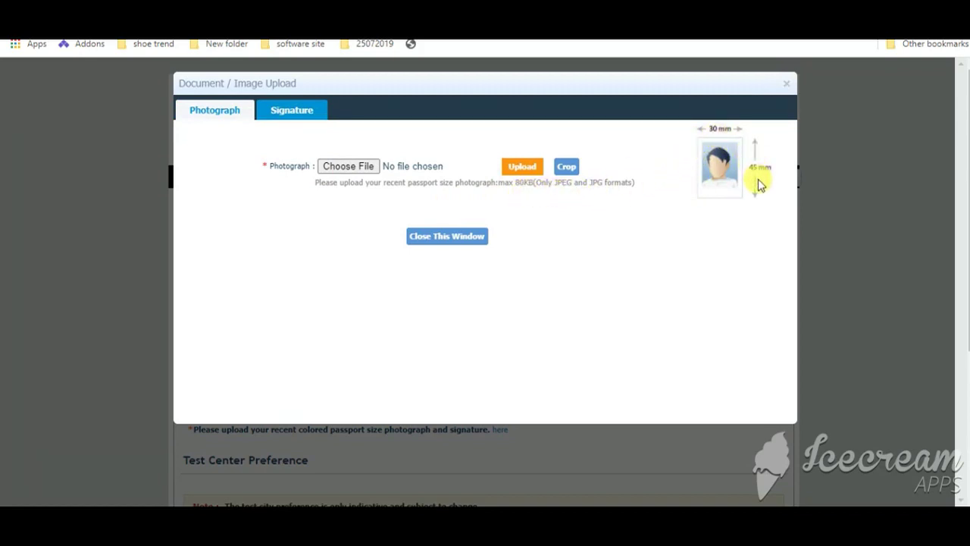
click(783, 84)
Open the fee details and examine the applicable fee, captcha, declaration, and the preview and submission options.
click(610, 114)
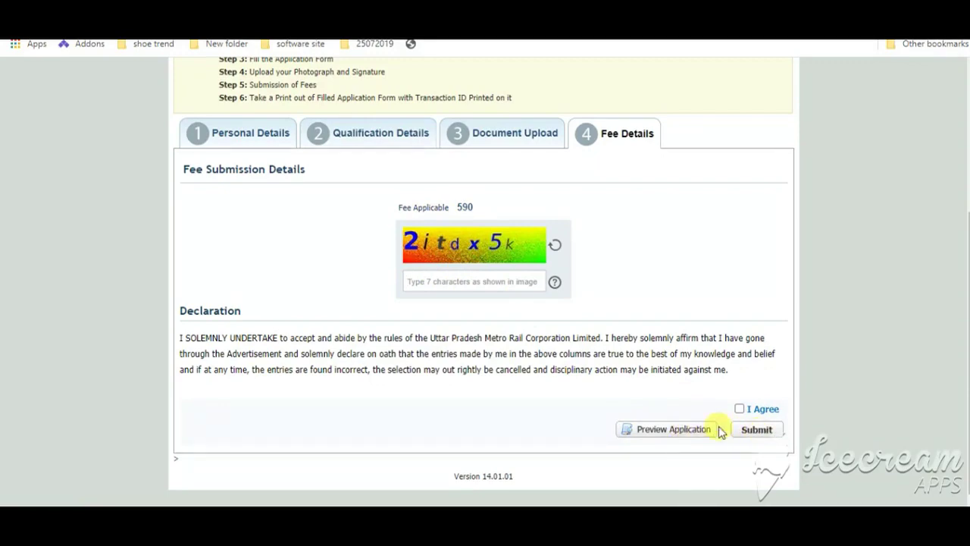
scroll(644, 431, up, 2)
scroll(658, 424, down, 2)
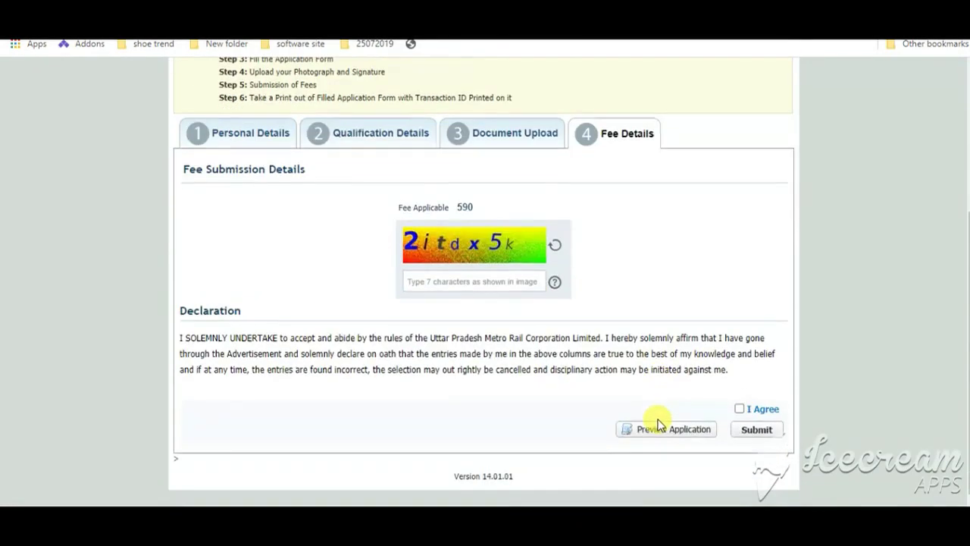
scroll(658, 431, up, 2)
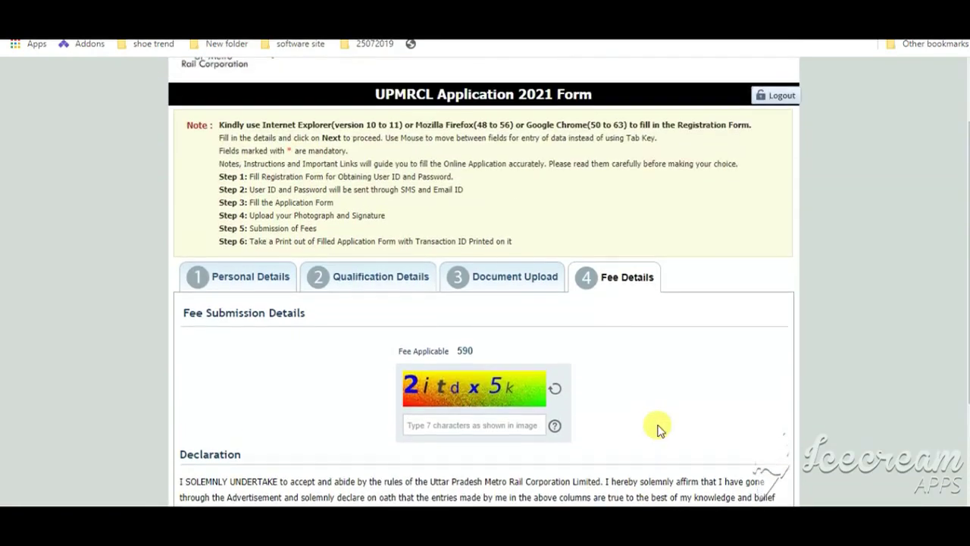
scroll(658, 429, up, 1)
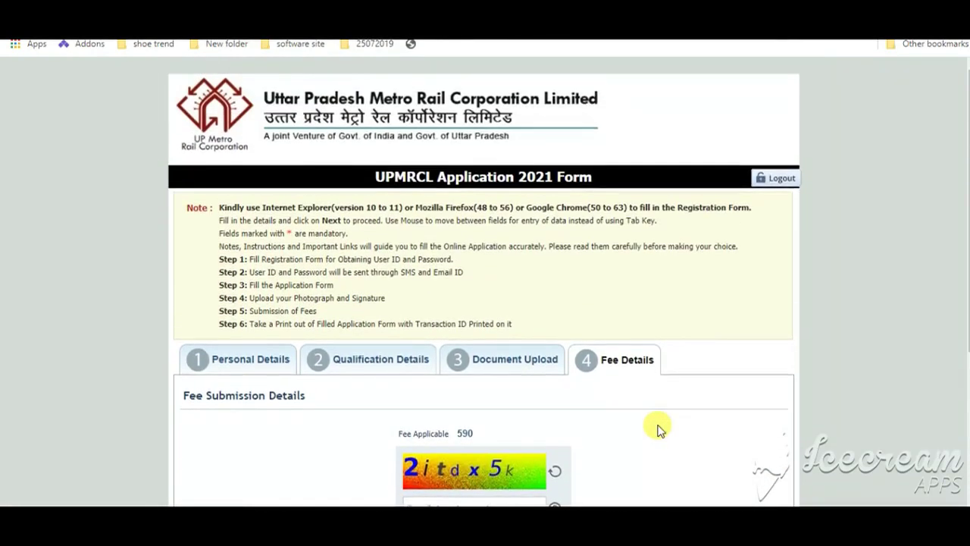
scroll(656, 429, down, 3)
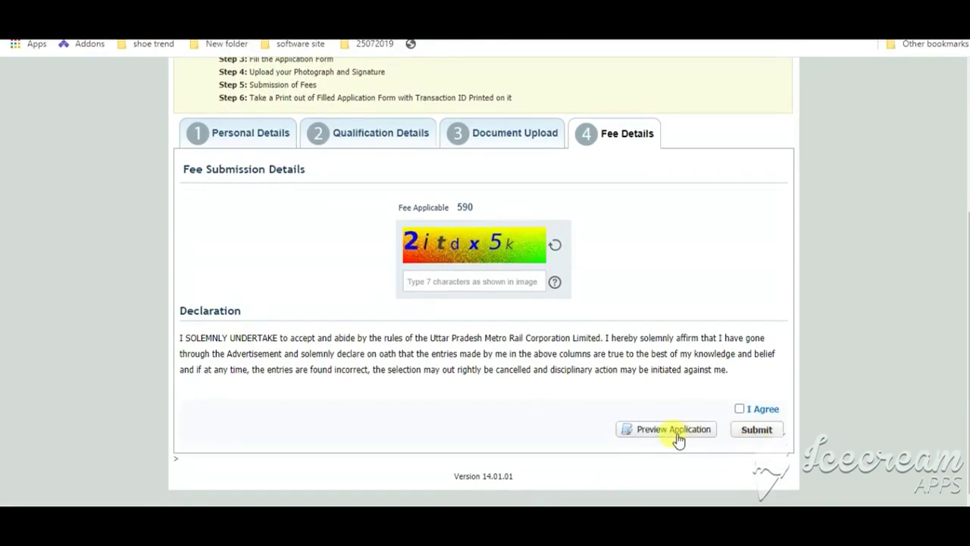
scroll(598, 433, up, 3)
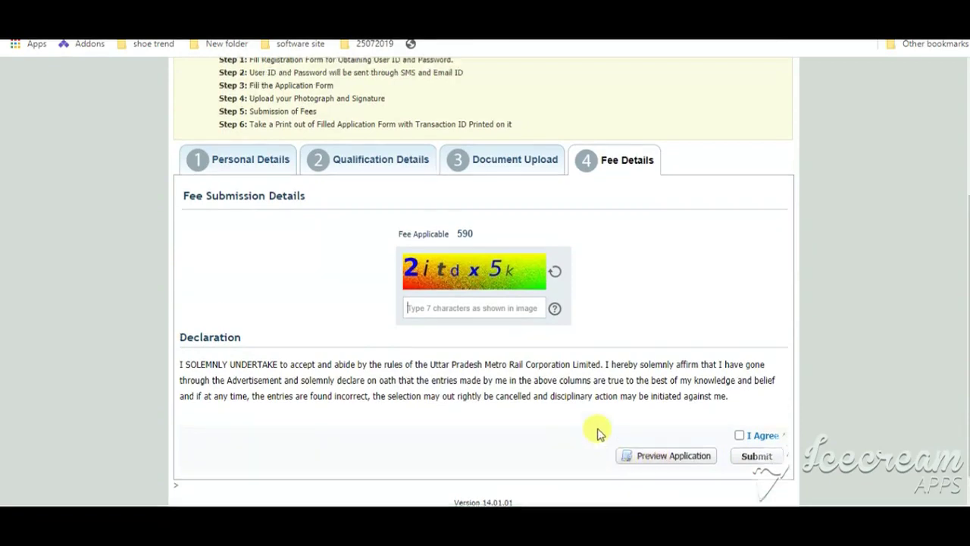